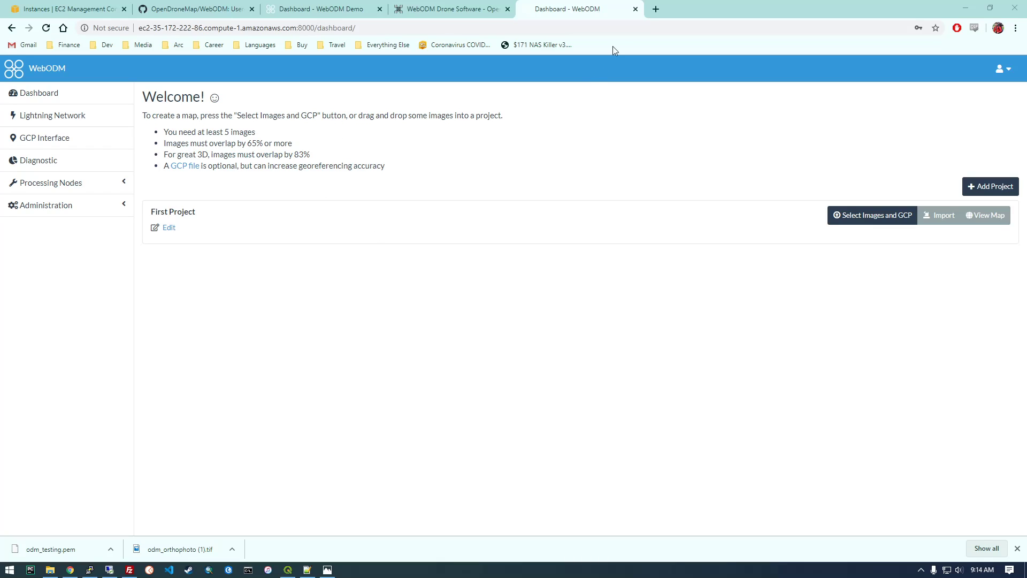
Search the web for "odm sample datasets" in a new tab and open the OpenDroneMap Datasets page.
{"action": "left_click", "coordinate": [655, 9]}
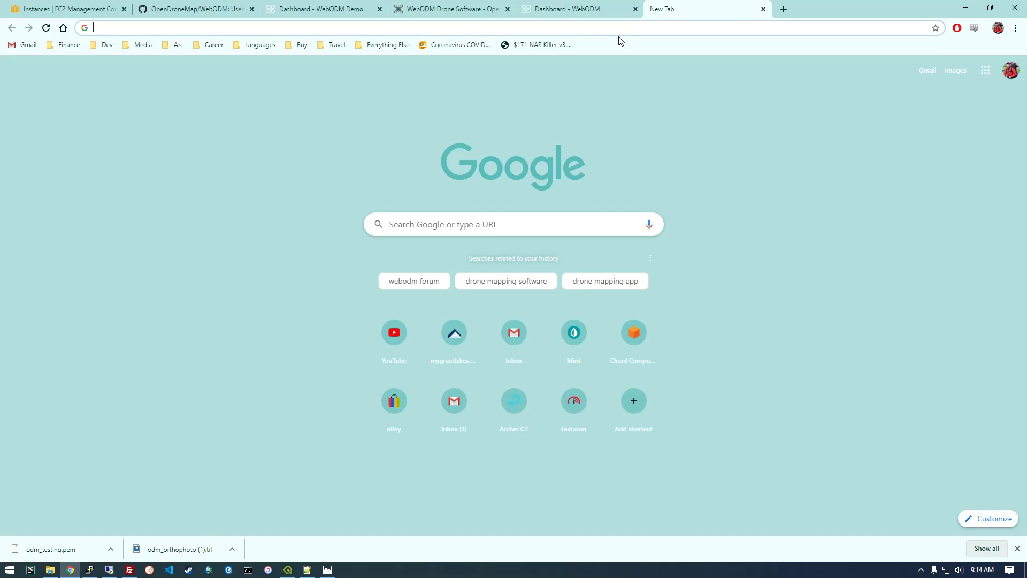
{"action": "type", "text": "odm "}
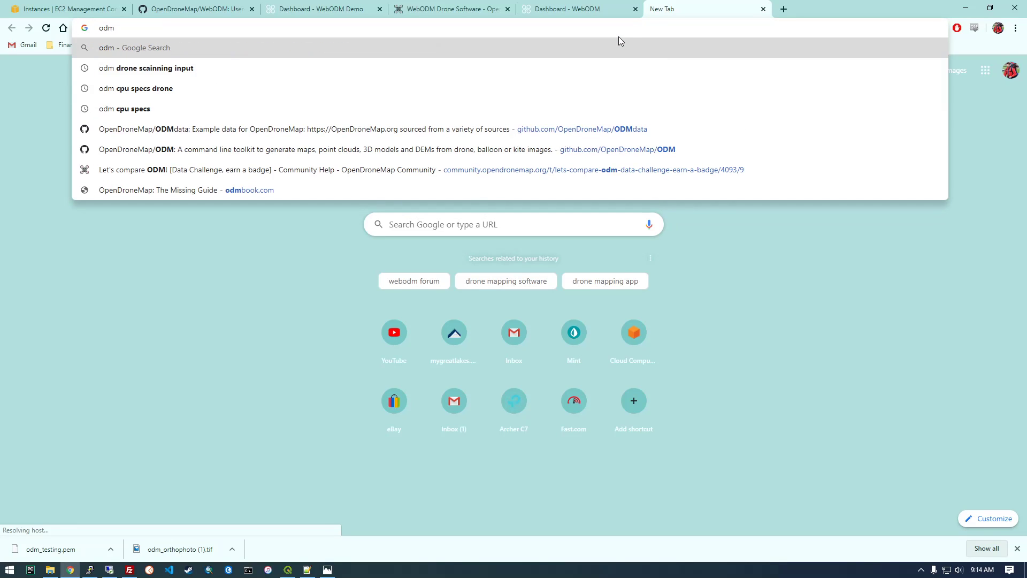
{"action": "type", "text": "sample datass"}
{"action": "key", "text": "BackSpace"}
{"action": "type", "text": "ets"}
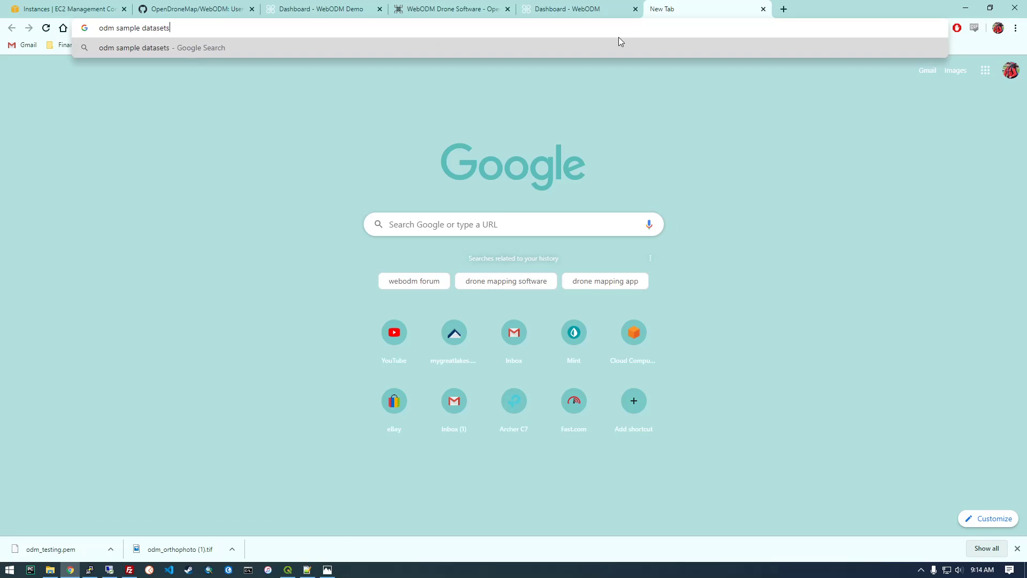
{"action": "key", "text": "Return"}
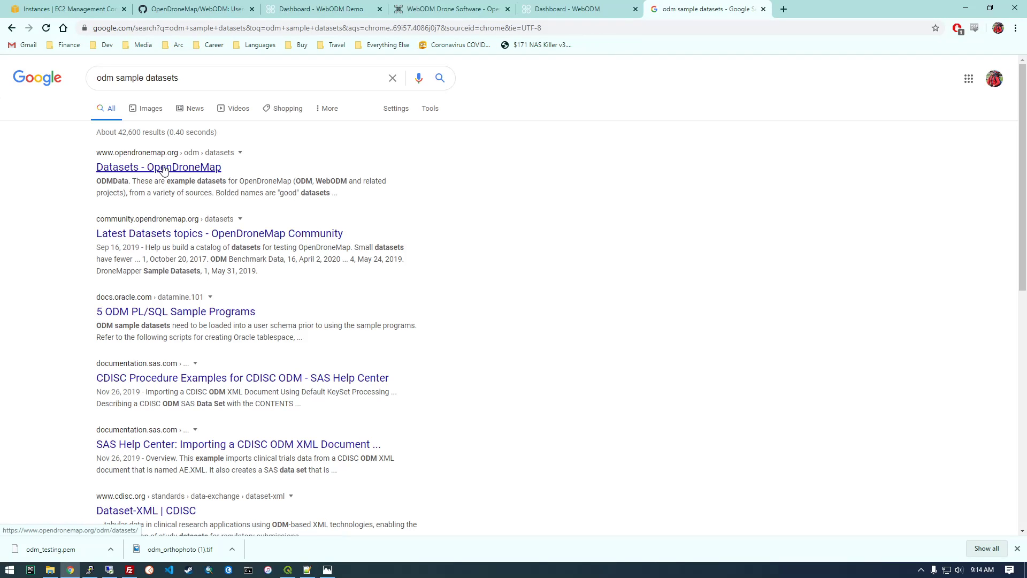
{"action": "left_click", "coordinate": [165, 170]}
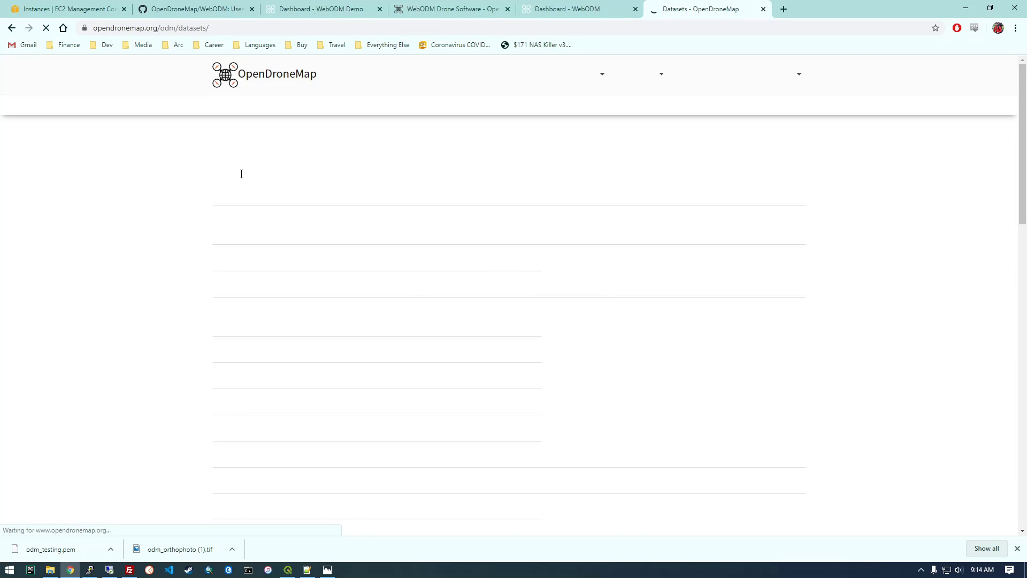
Open the brighton_beach dataset's repository in a separate tab and close the datasets list tab.
{"action": "scroll", "coordinate": [238, 297], "scroll_direction": "down", "scroll_amount": 2}
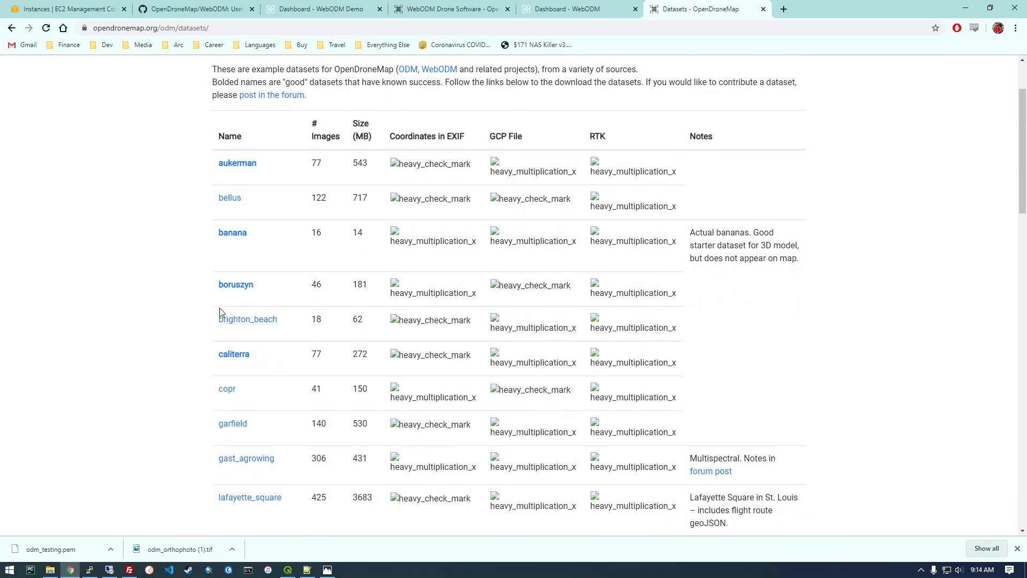
{"action": "right_click", "coordinate": [239, 314]}
{"action": "left_click", "coordinate": [258, 316]}
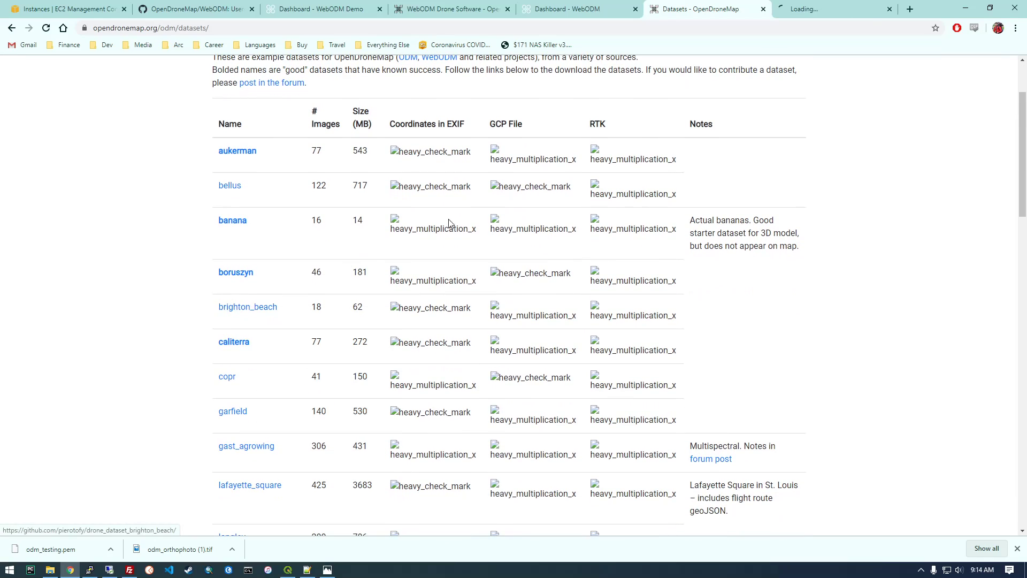
{"action": "left_click", "coordinate": [809, 13]}
{"action": "middle_click", "coordinate": [712, 11]}
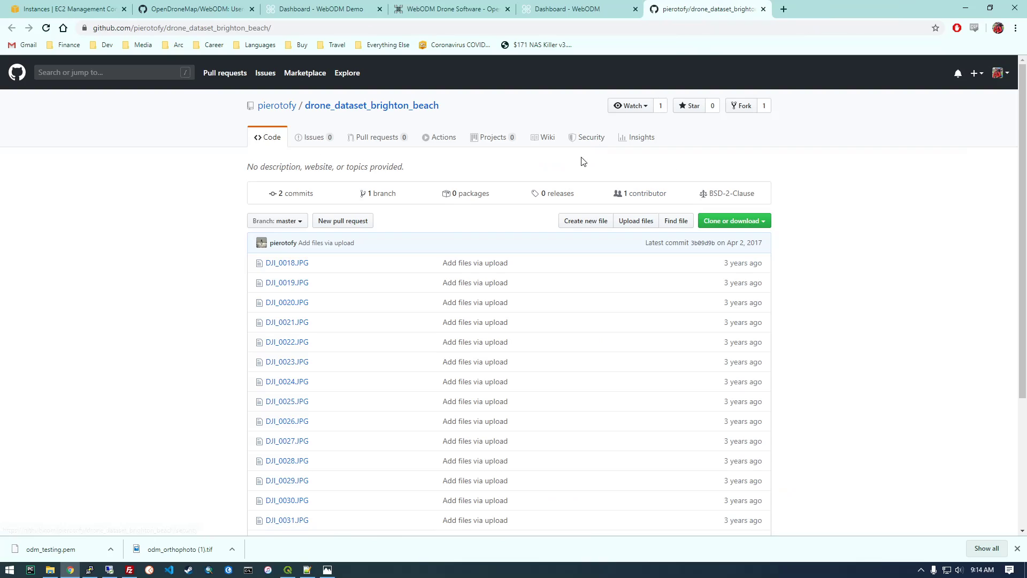
Download the drone_dataset_brighton_beach repository as a ZIP archive.
{"action": "scroll", "coordinate": [317, 263], "scroll_direction": "down", "scroll_amount": 4}
{"action": "scroll", "coordinate": [320, 279], "scroll_direction": "up", "scroll_amount": 1}
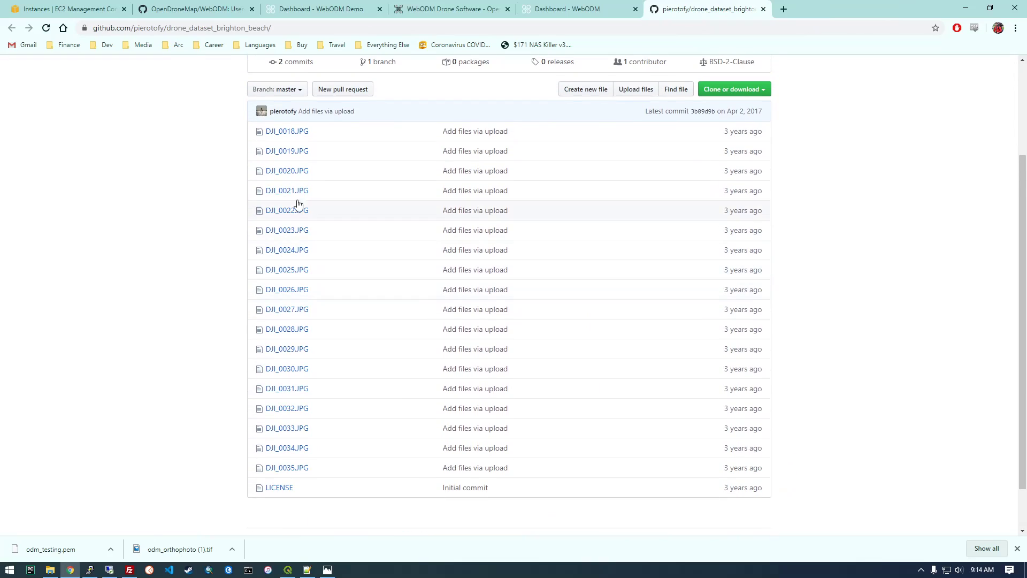
{"action": "left_click", "coordinate": [764, 91]}
{"action": "left_click", "coordinate": [713, 181]}
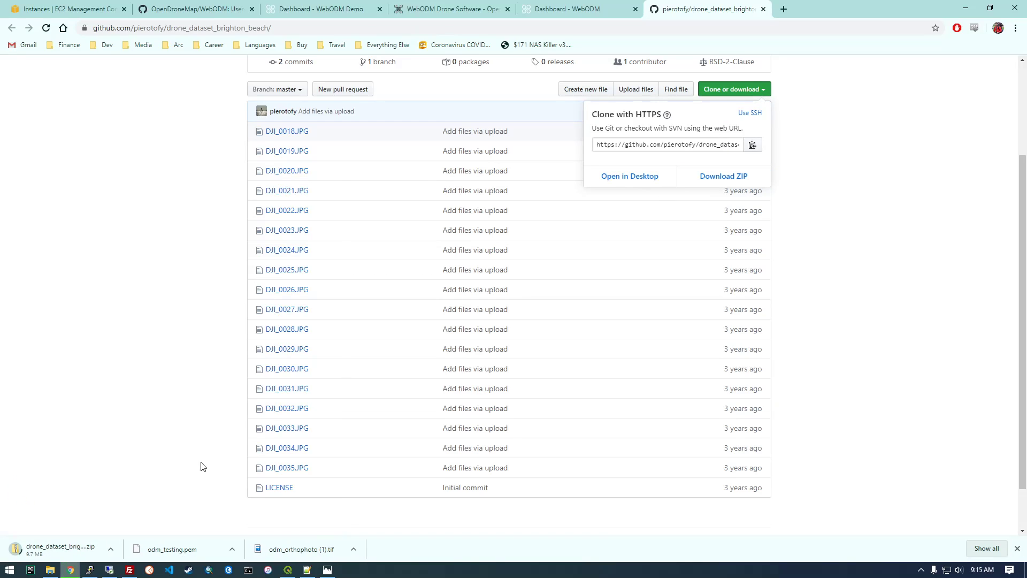
{"action": "left_click", "coordinate": [160, 426]}
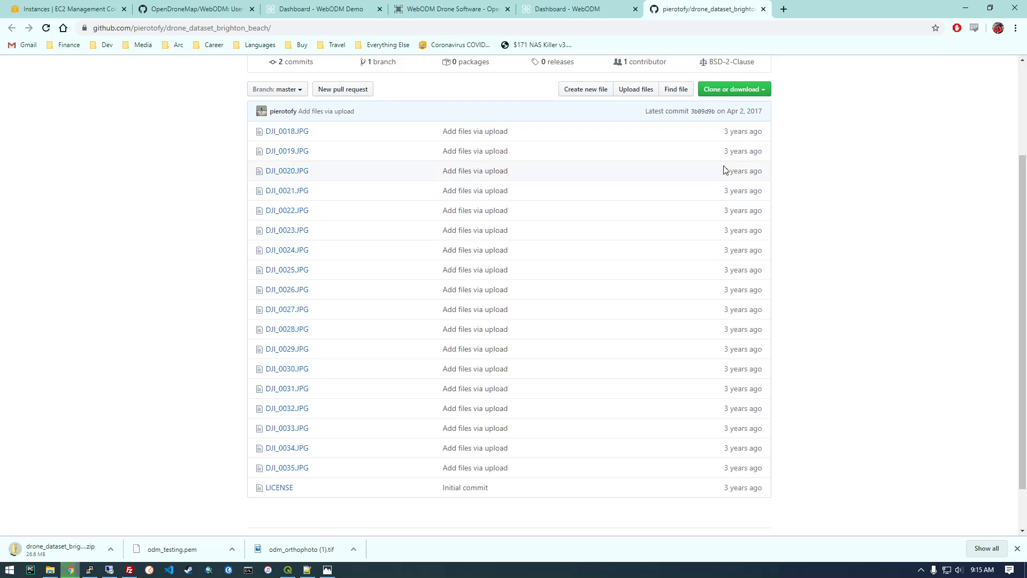
{"action": "left_click", "coordinate": [764, 90]}
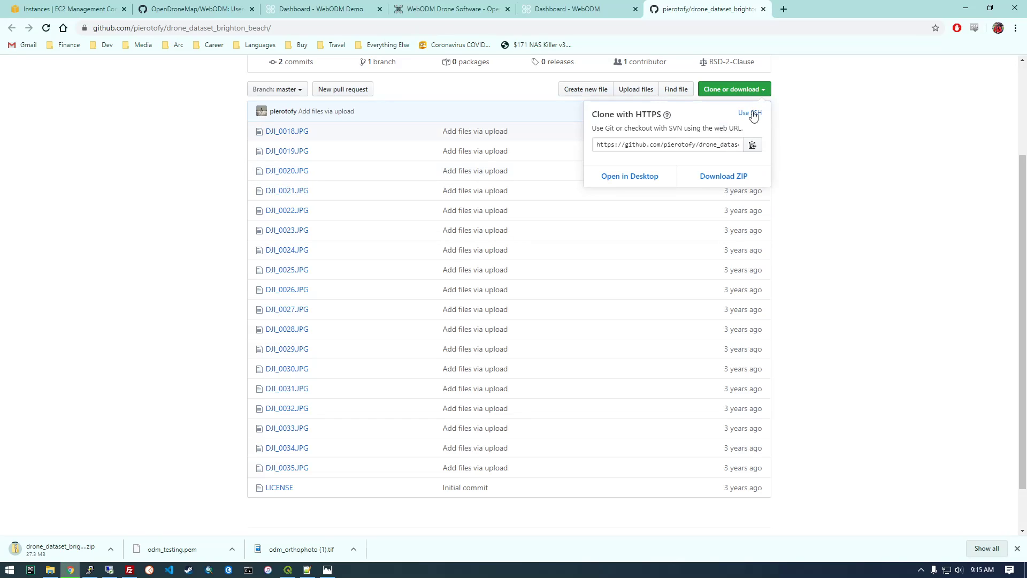
{"action": "left_click", "coordinate": [858, 204]}
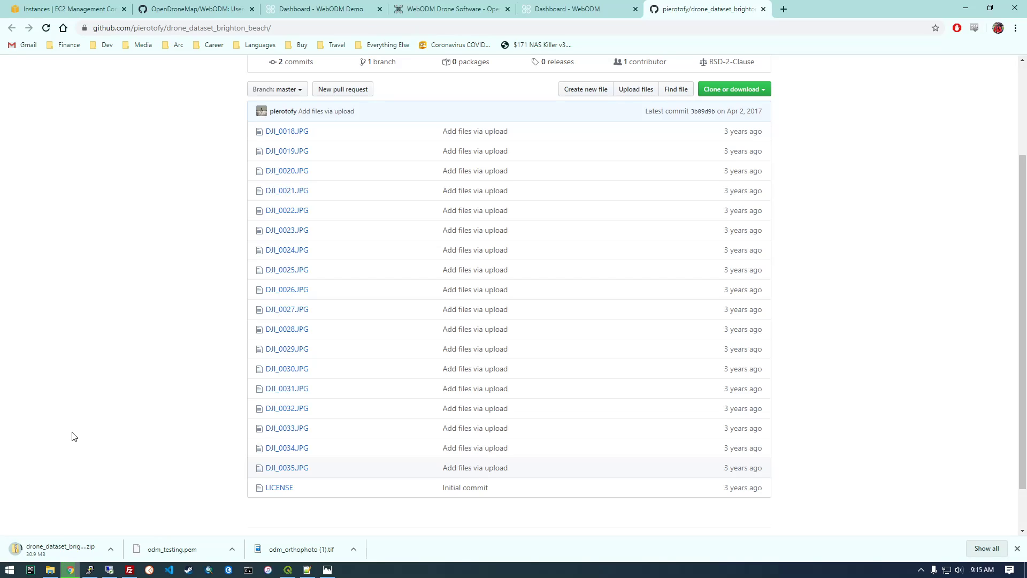
{"action": "scroll", "coordinate": [74, 436], "scroll_direction": "up", "scroll_amount": 3}
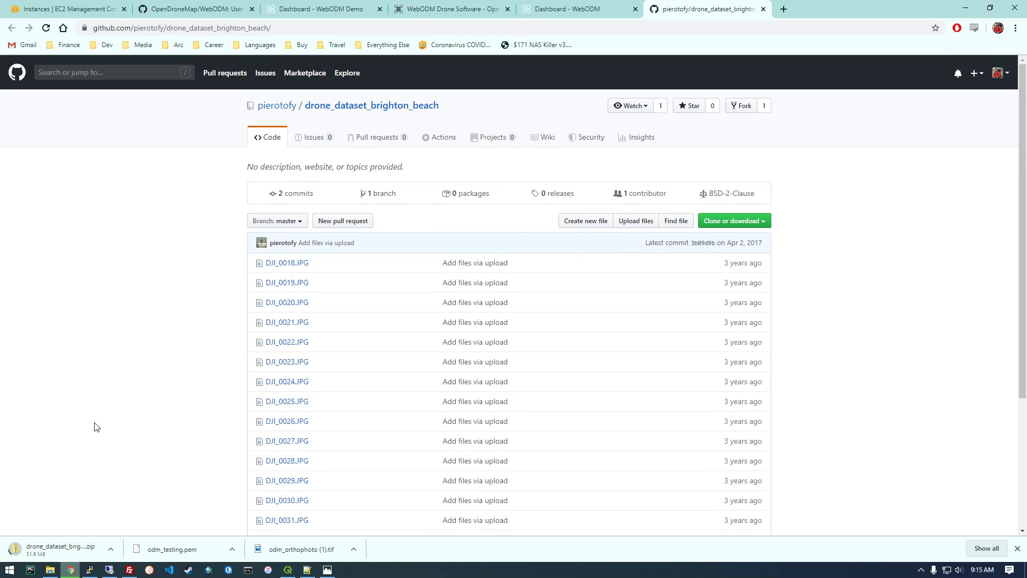
{"action": "scroll", "coordinate": [95, 427], "scroll_direction": "down", "scroll_amount": 4}
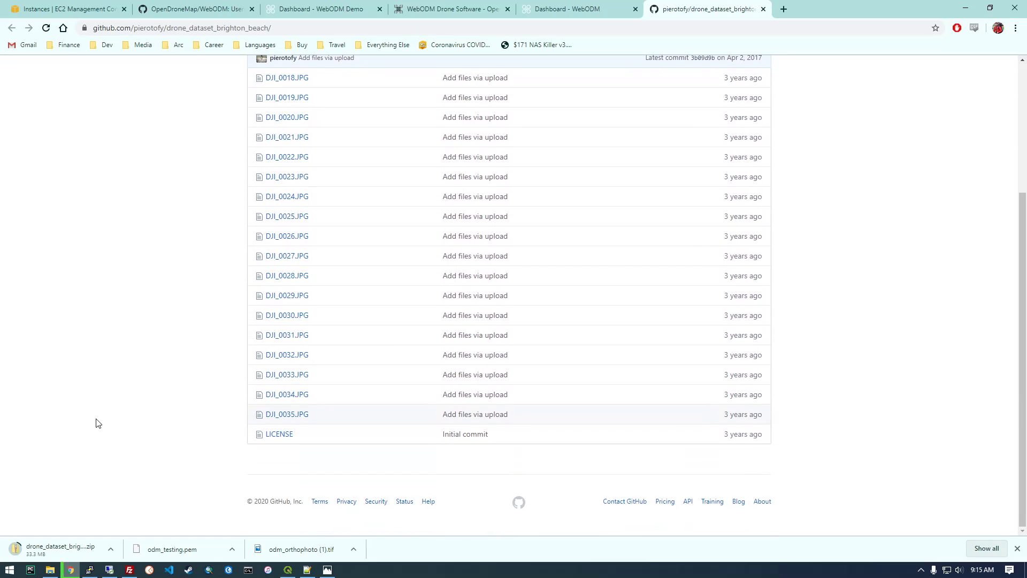
Check the Downloads folder for the dataset archive, sorting by date modified and restoring its window to a smaller size.
{"action": "left_click", "coordinate": [49, 569]}
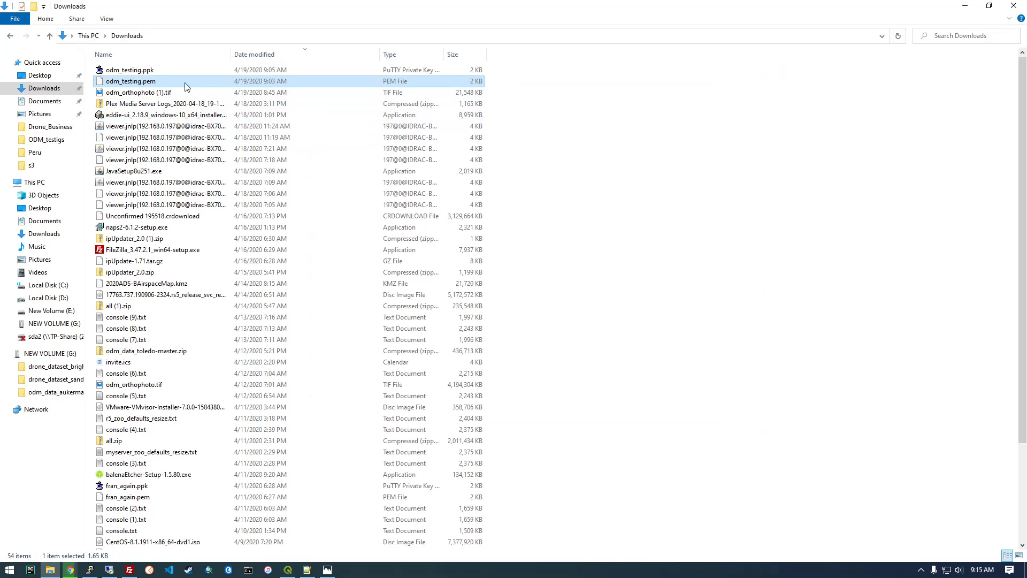
{"action": "left_click", "coordinate": [291, 51]}
{"action": "left_click", "coordinate": [291, 51]}
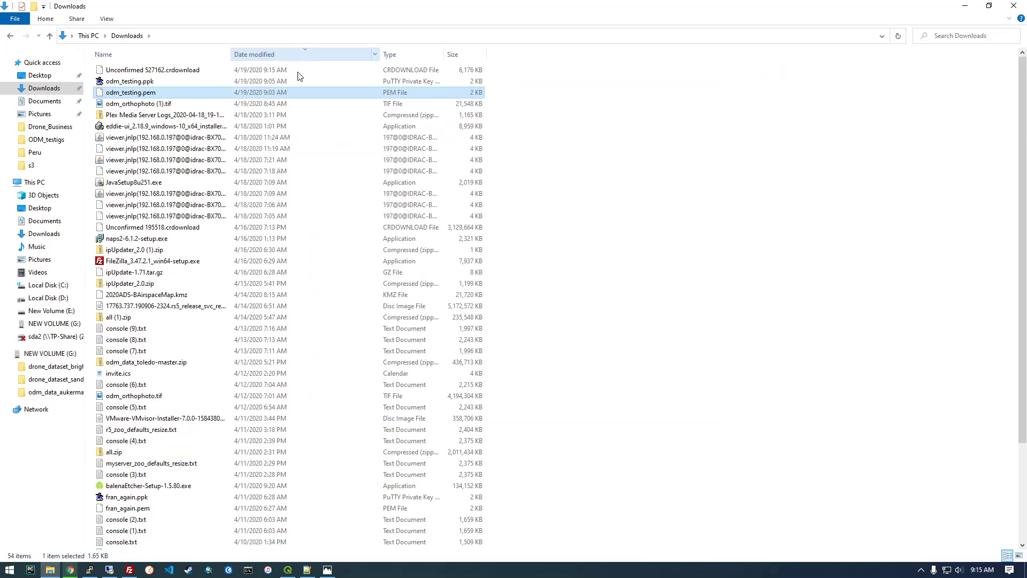
{"action": "double_click", "coordinate": [252, 6]}
{"action": "left_click_drag", "start_coordinate": [253, 5], "coordinate": [513, 184]}
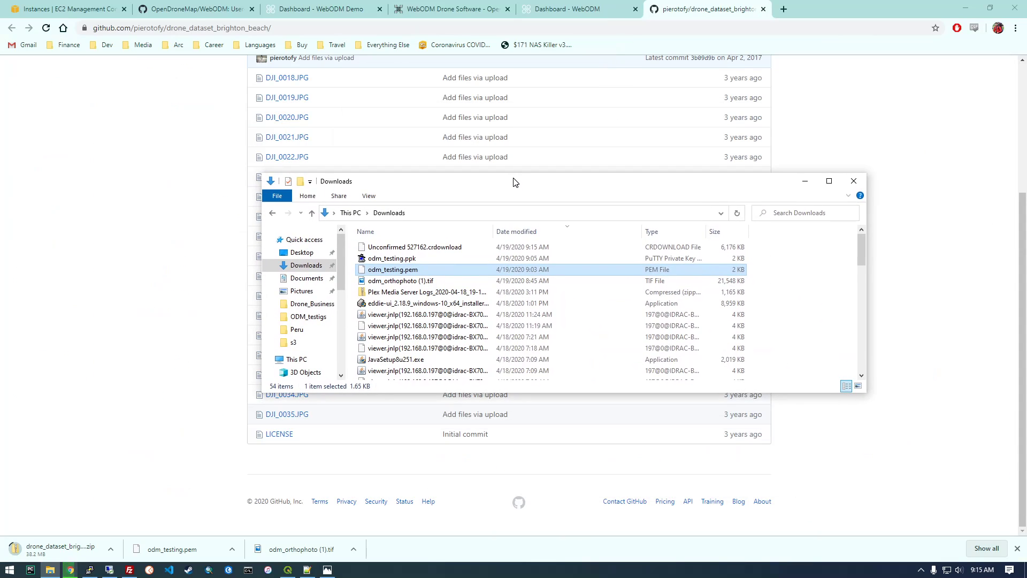
{"action": "left_click", "coordinate": [172, 372]}
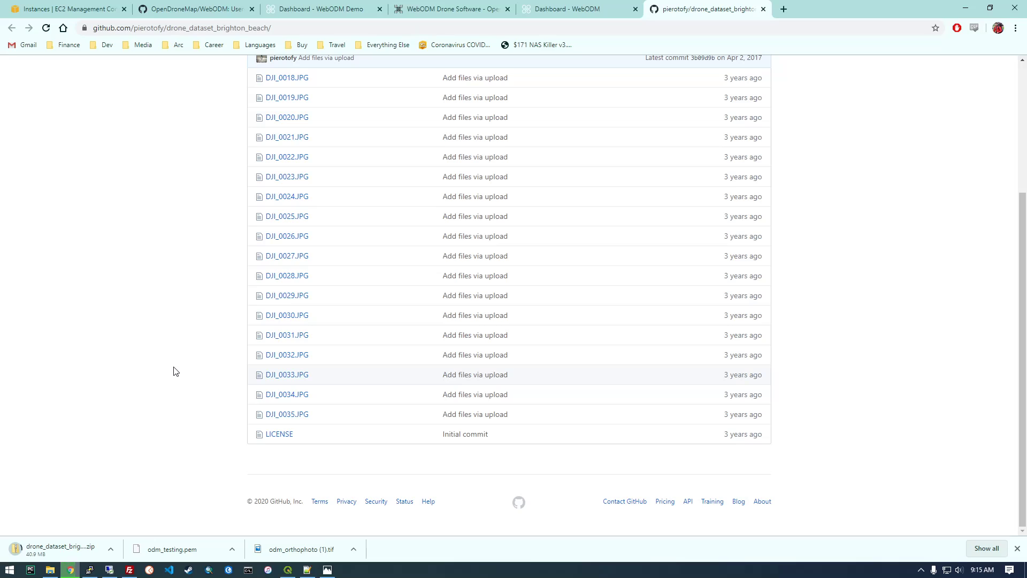
{"action": "scroll", "coordinate": [176, 373], "scroll_direction": "up", "scroll_amount": 3}
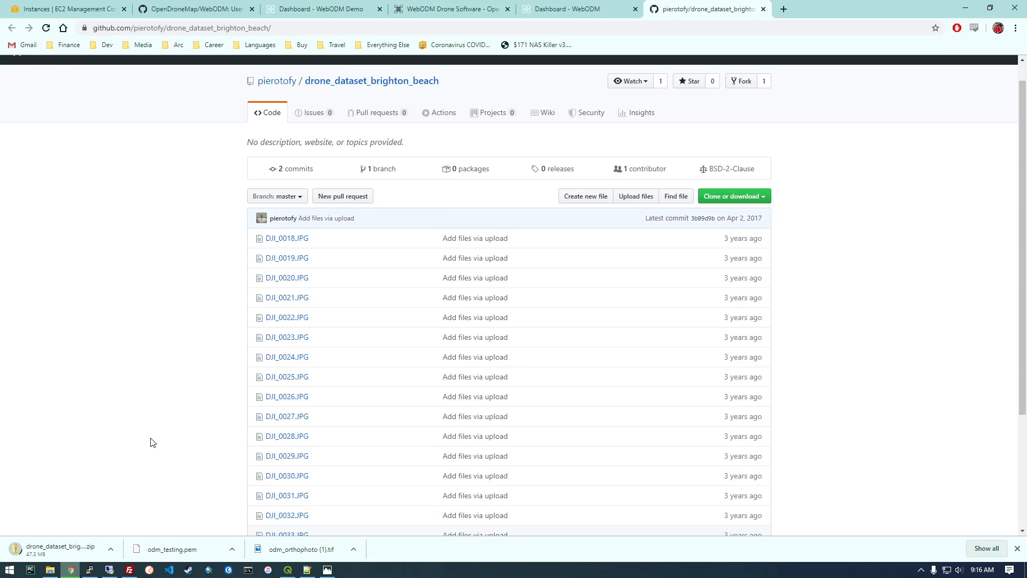
{"action": "scroll", "coordinate": [155, 439], "scroll_direction": "down", "scroll_amount": 2}
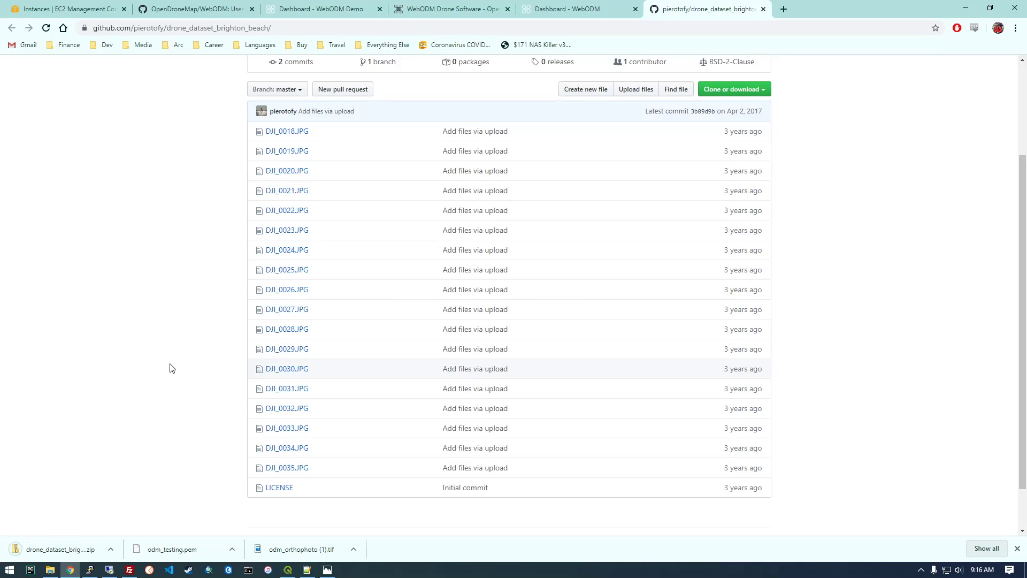
Show the downloaded brighton_beach dataset archive in its folder.
{"action": "left_click", "coordinate": [50, 569]}
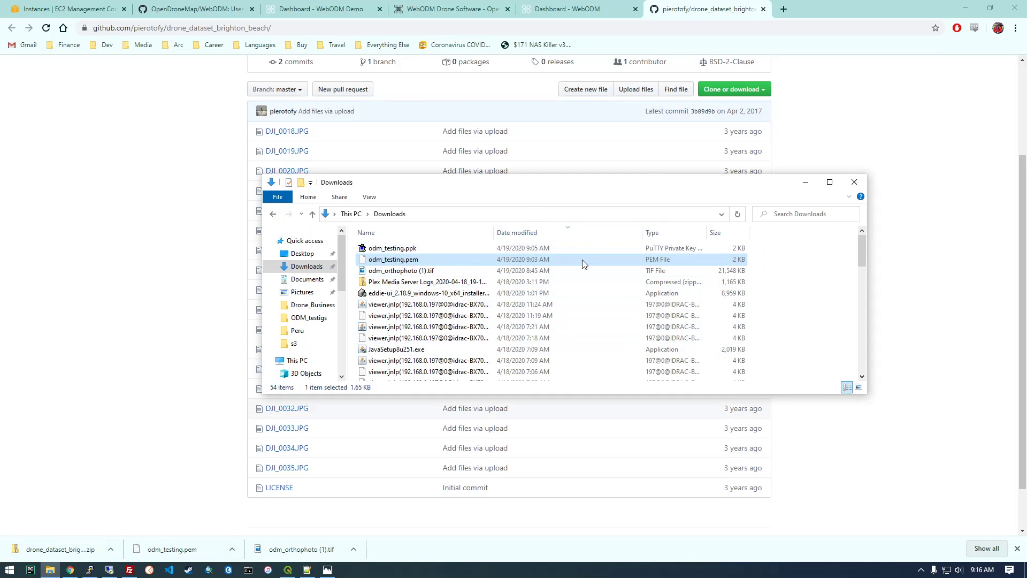
{"action": "scroll", "coordinate": [556, 284], "scroll_direction": "down", "scroll_amount": 6}
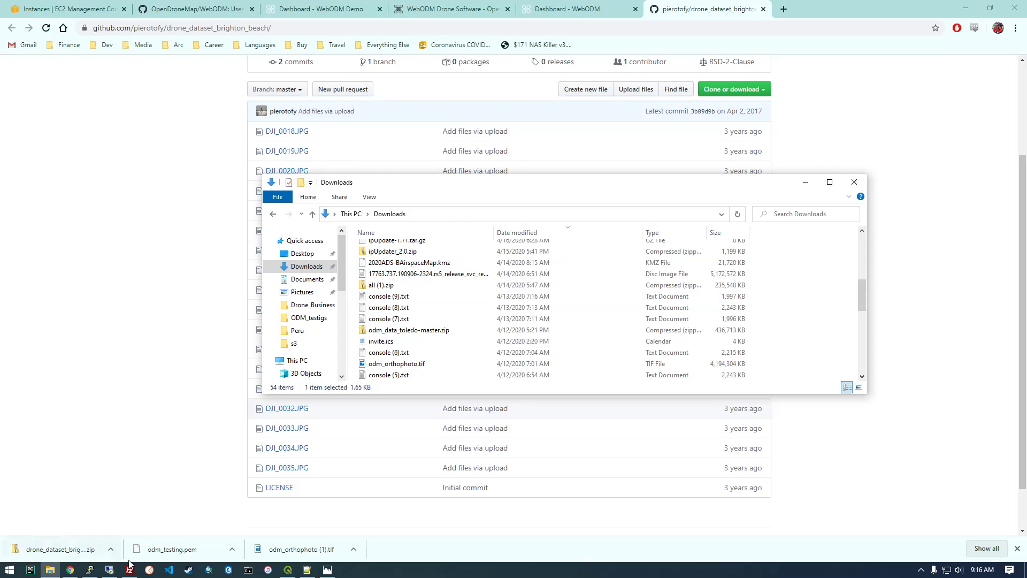
{"action": "left_click", "coordinate": [111, 549]}
{"action": "left_click", "coordinate": [134, 512]}
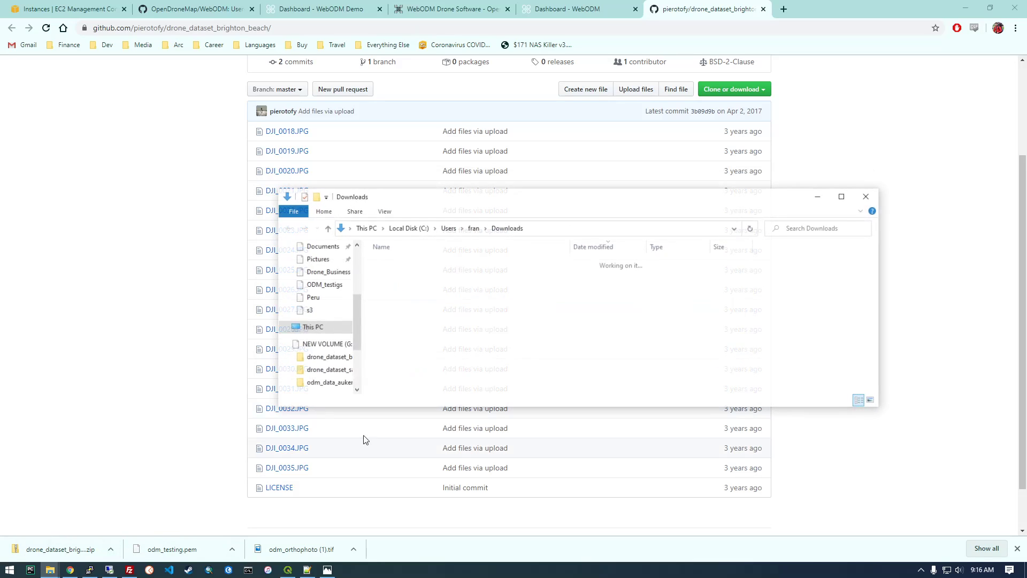
Extract drone_dataset_brighton_beach-master.zip into the Downloads folder and open the extracted dataset folder.
{"action": "right_click", "coordinate": [428, 279]}
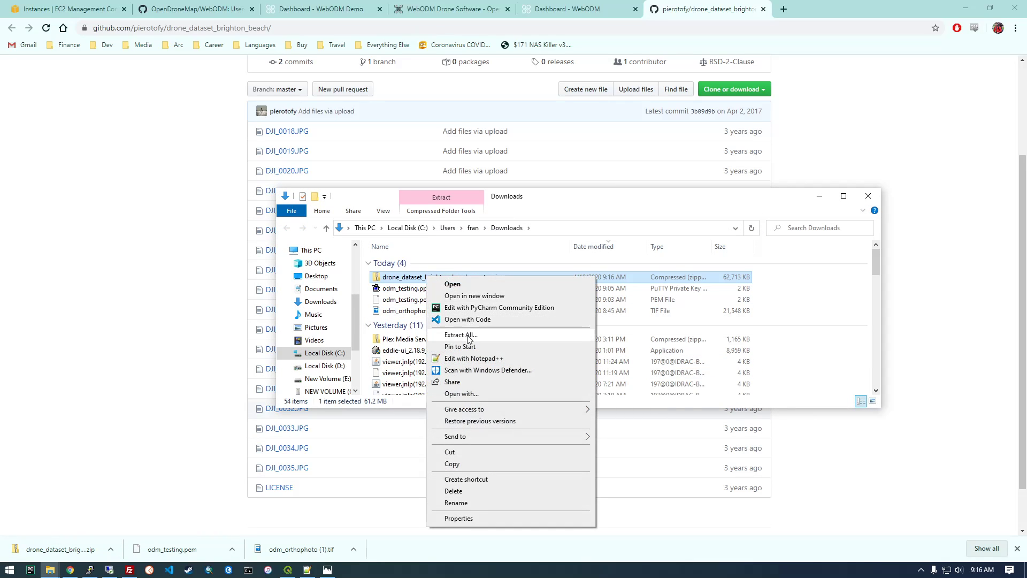
{"action": "left_click", "coordinate": [455, 337]}
{"action": "left_click", "coordinate": [610, 389]}
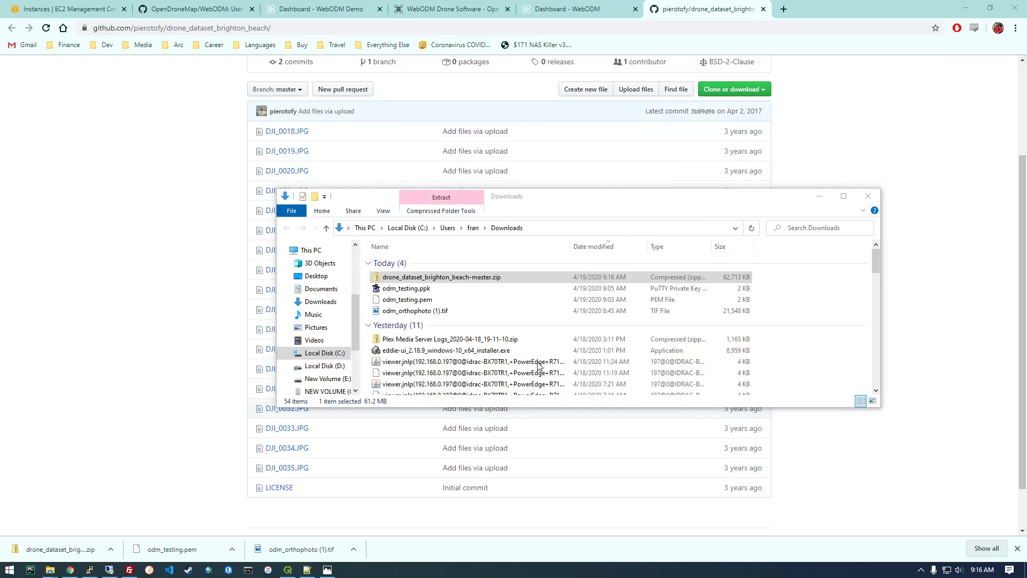
{"action": "double_click", "coordinate": [468, 276]}
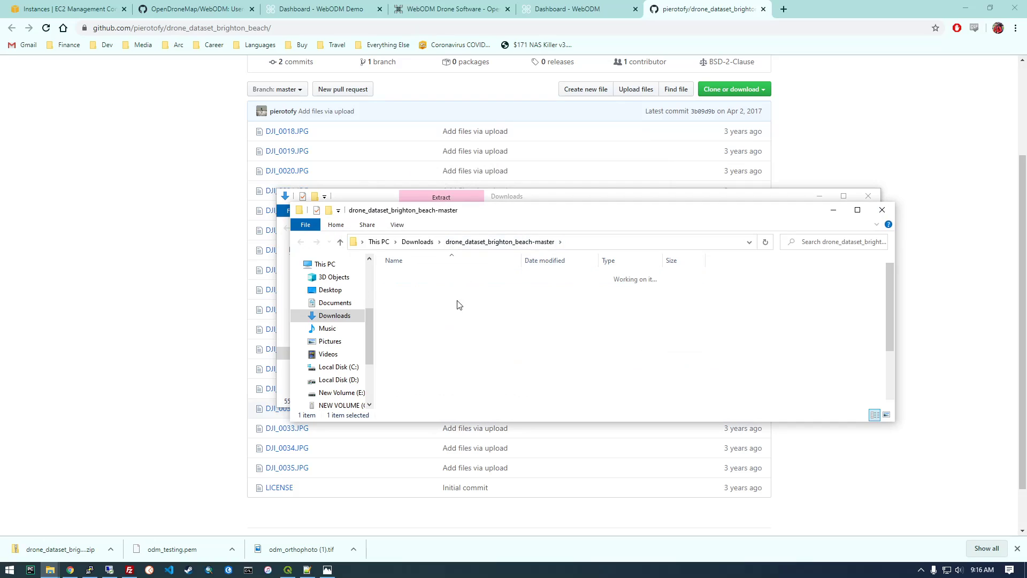
Return to the browser, close the WebODM Demo tab and switch to the self-hosted WebODM dashboard.
{"action": "left_click", "coordinate": [138, 157]}
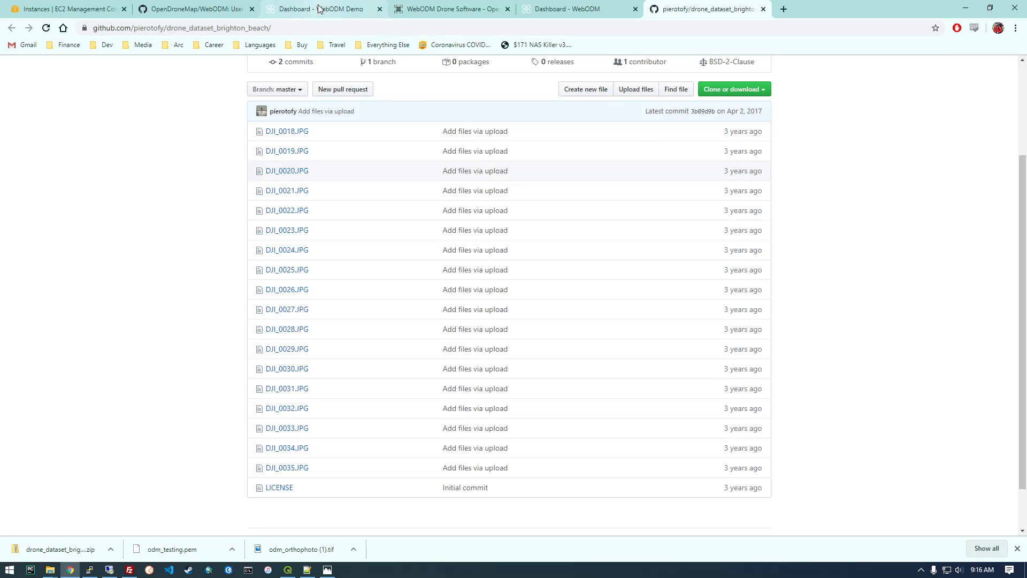
{"action": "left_click", "coordinate": [321, 9]}
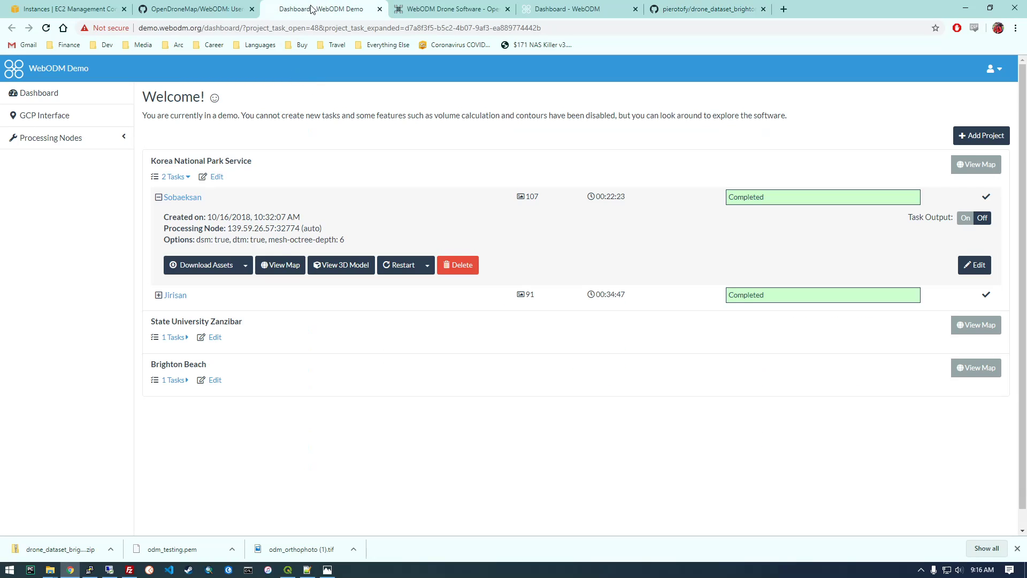
{"action": "left_click", "coordinate": [379, 9]}
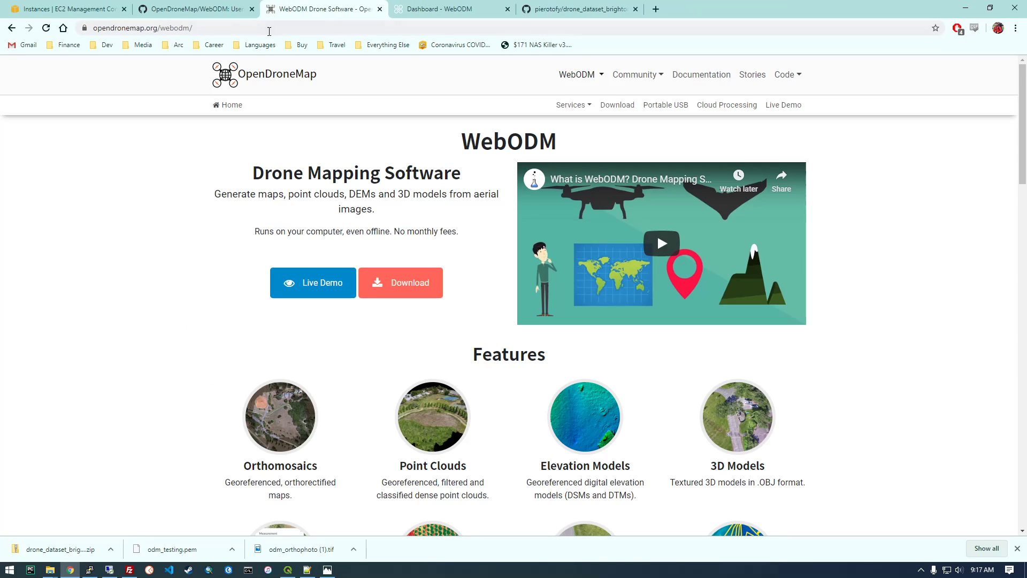
{"action": "left_click", "coordinate": [426, 11]}
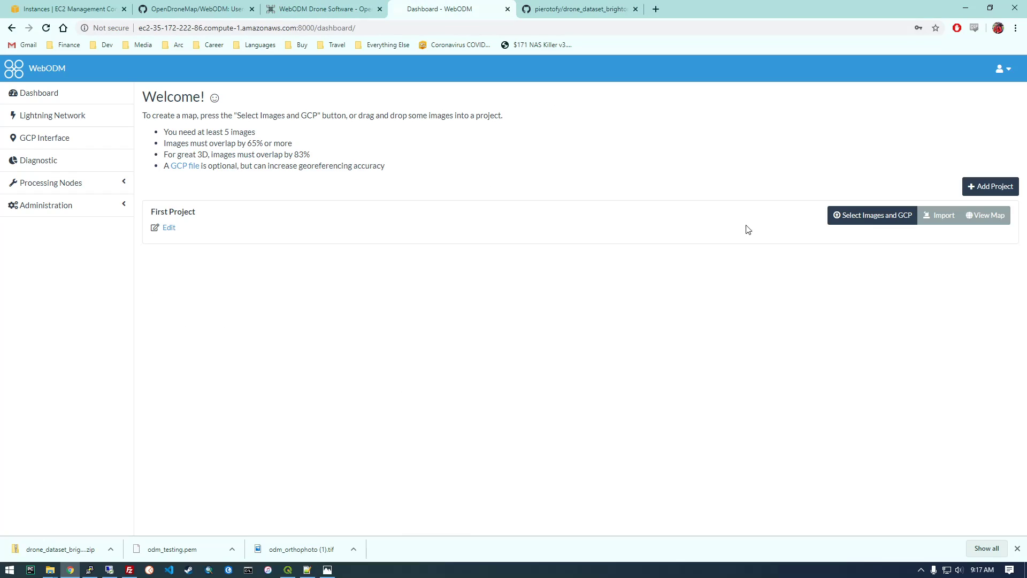
Create a new WebODM project named small_dataset_test.
{"action": "left_click", "coordinate": [989, 187]}
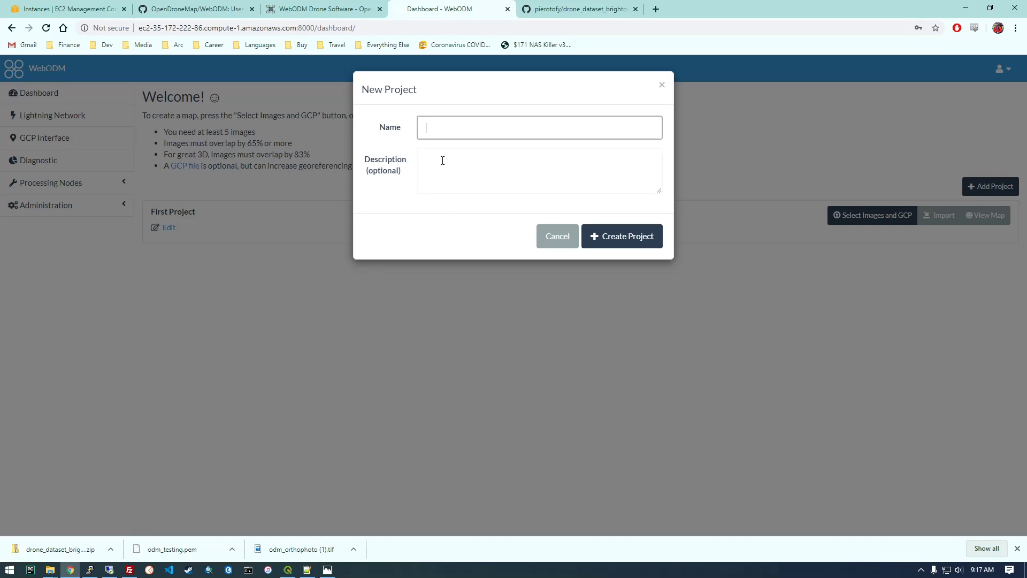
{"action": "type", "text": "sample"}
{"action": "key", "text": "BackSpace"}
{"action": "key", "text": "BackSpace"}
{"action": "key", "text": "BackSpace"}
{"action": "key", "text": "BackSpace"}
{"action": "key", "text": "BackSpace"}
{"action": "type", "text": "mal"}
{"action": "left_click", "coordinate": [597, 251]}
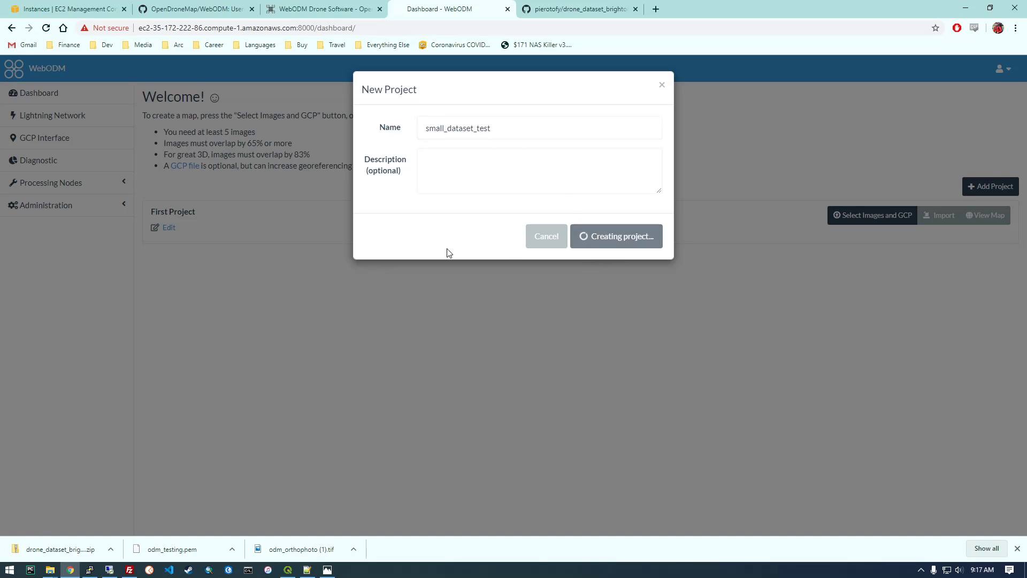
Load all 18 images, DJI_0018.JPG through DJI_0035.JPG, from the inner drone_dataset_brighton_beach-master folder in Downloads into the small_dataset_test project.
{"action": "left_click", "coordinate": [856, 219]}
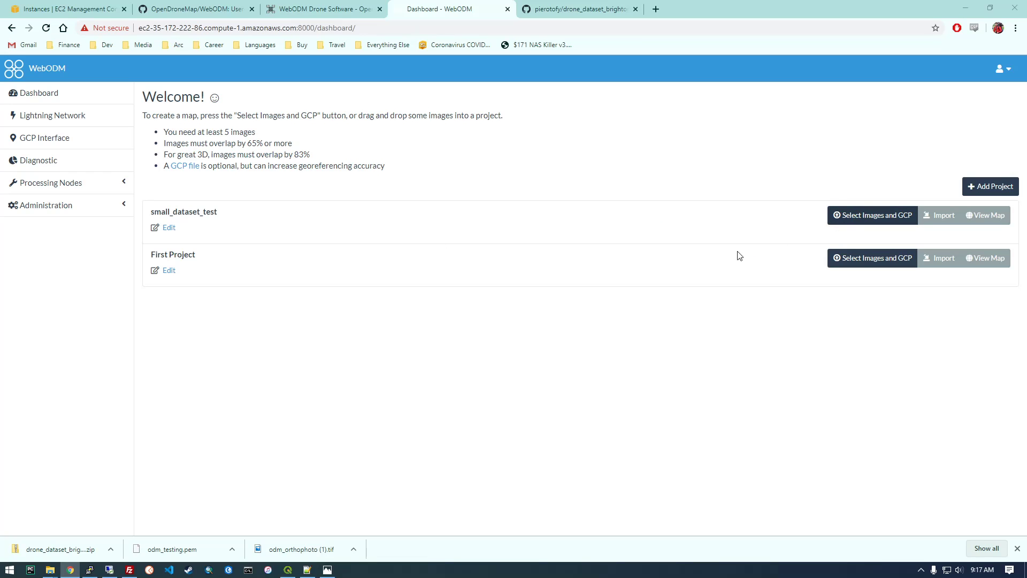
{"action": "left_click", "coordinate": [230, 193]}
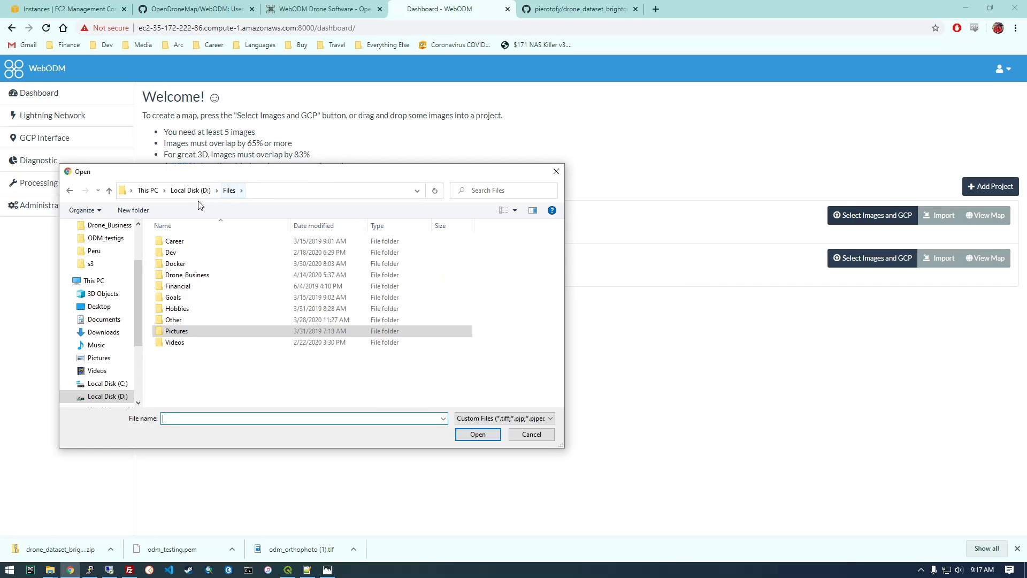
{"action": "left_click", "coordinate": [103, 333]}
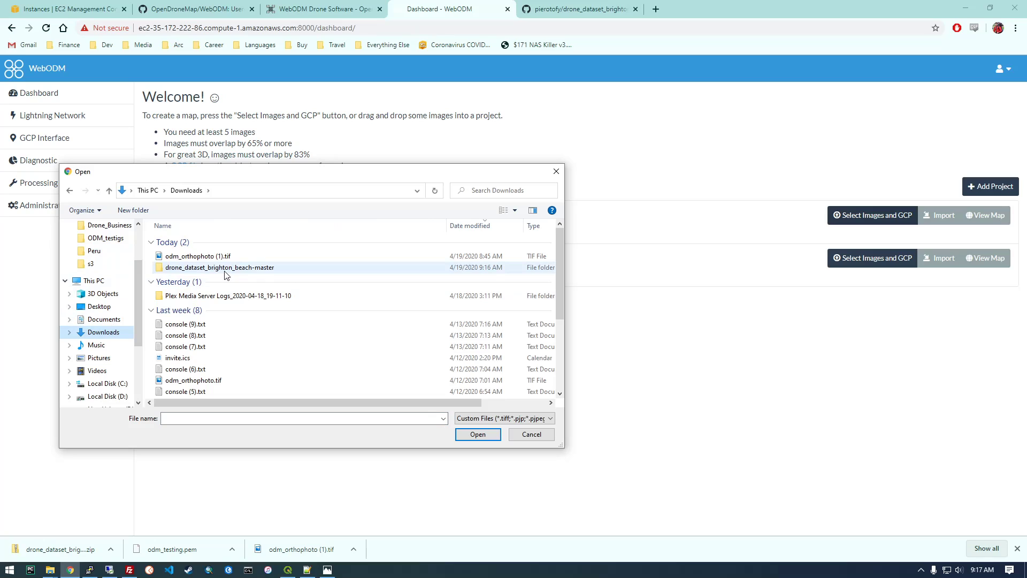
{"action": "double_click", "coordinate": [227, 270]}
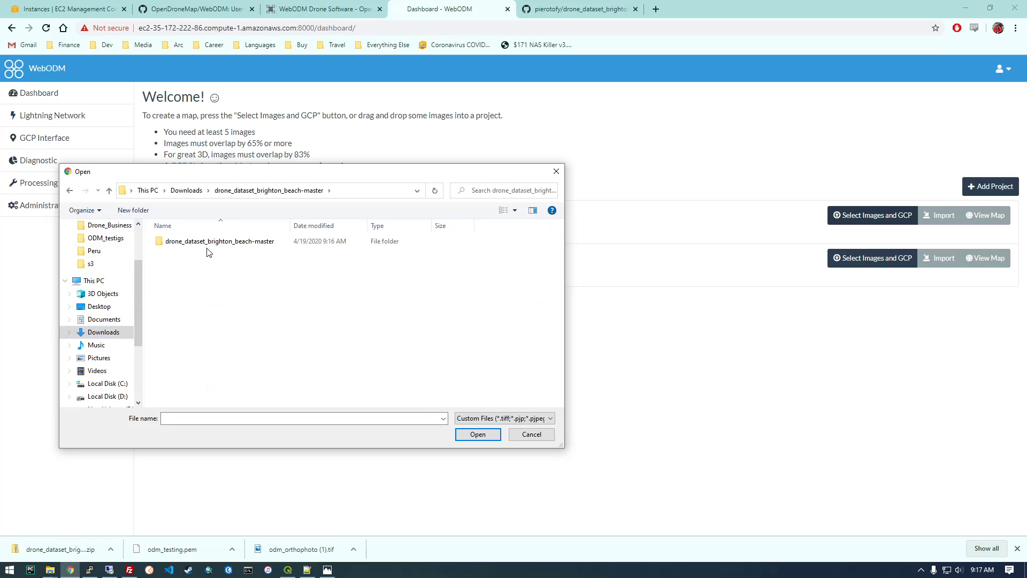
{"action": "double_click", "coordinate": [208, 243]}
{"action": "left_click", "coordinate": [188, 264]}
{"action": "left_click", "coordinate": [361, 386], "text": "shift"}
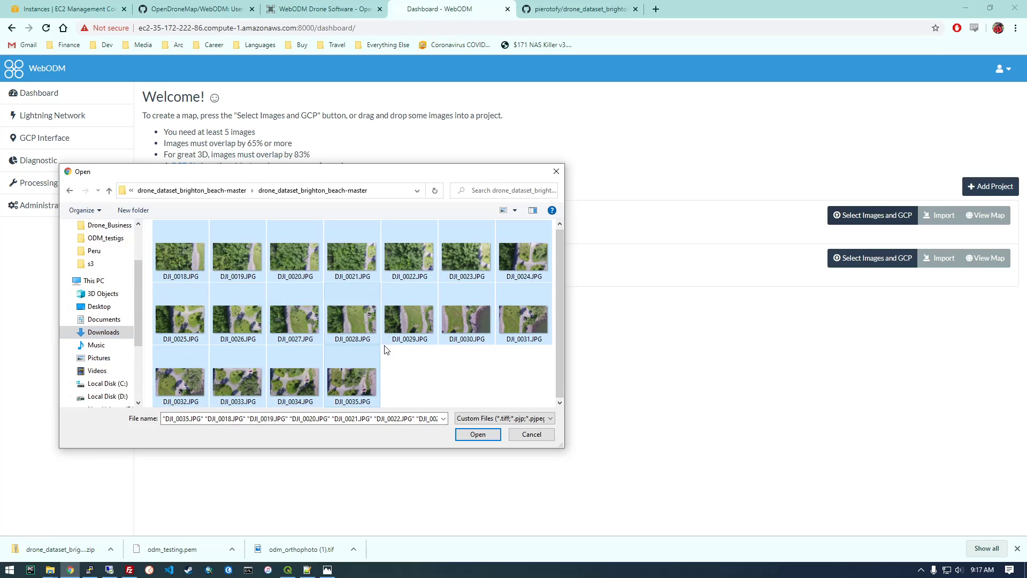
{"action": "left_click", "coordinate": [471, 434]}
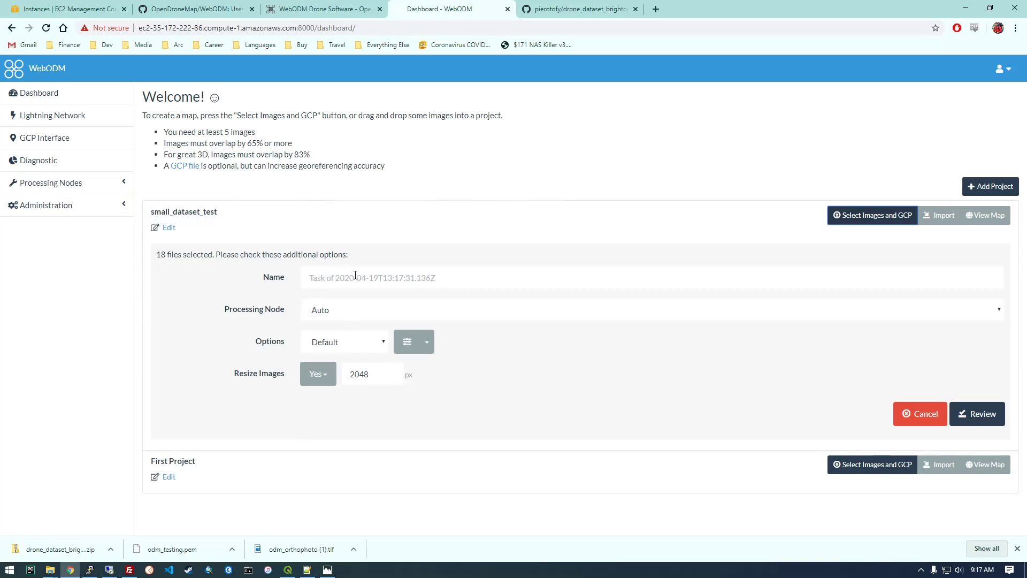
Set the new task's processing options to the Fast Orthophoto preset.
{"action": "left_click", "coordinate": [384, 348]}
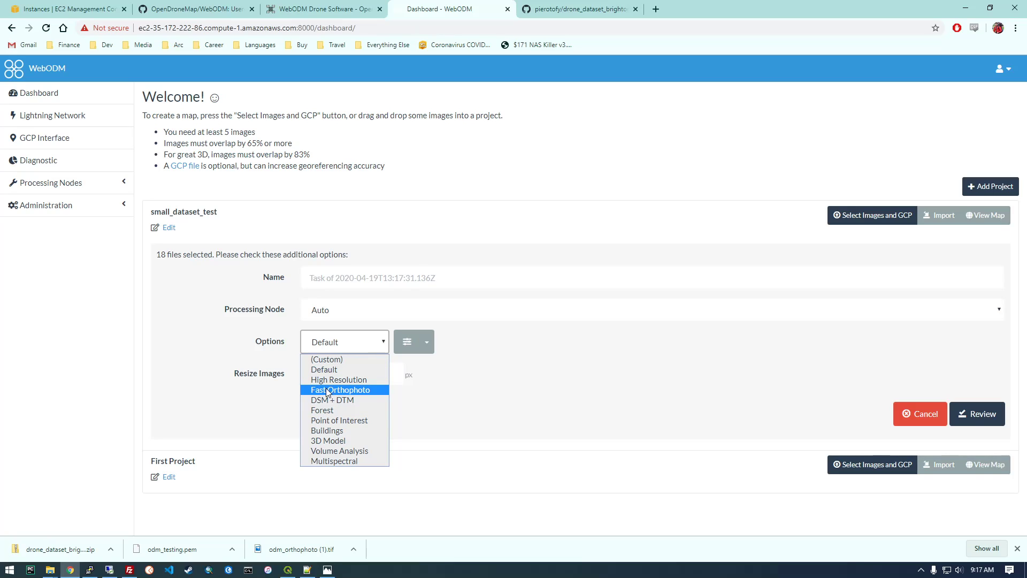
{"action": "left_click", "coordinate": [348, 390]}
{"action": "left_click", "coordinate": [299, 405]}
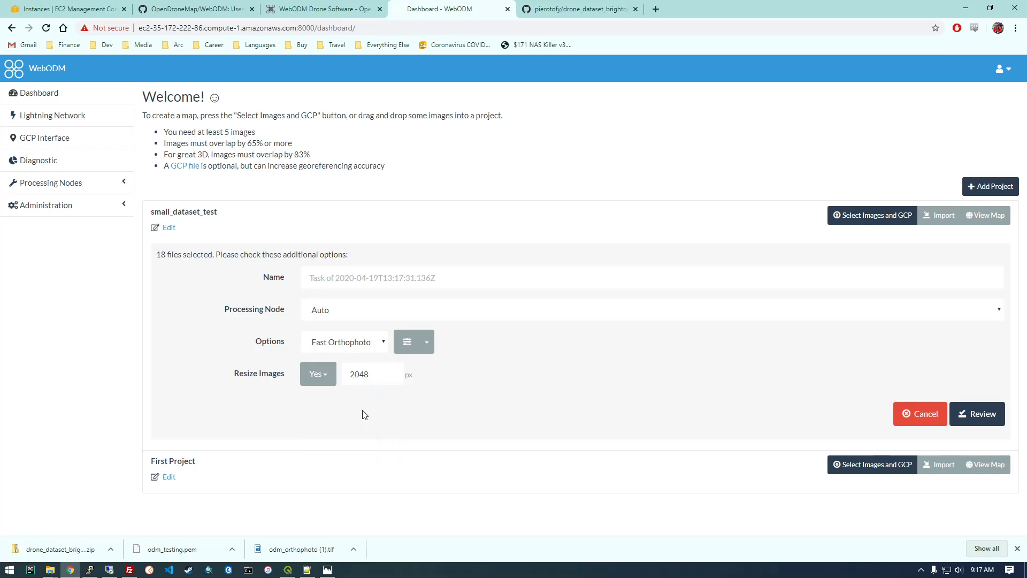
Review the task and start processing it, with its details expanded and task output turned on.
{"action": "left_click", "coordinate": [963, 415]}
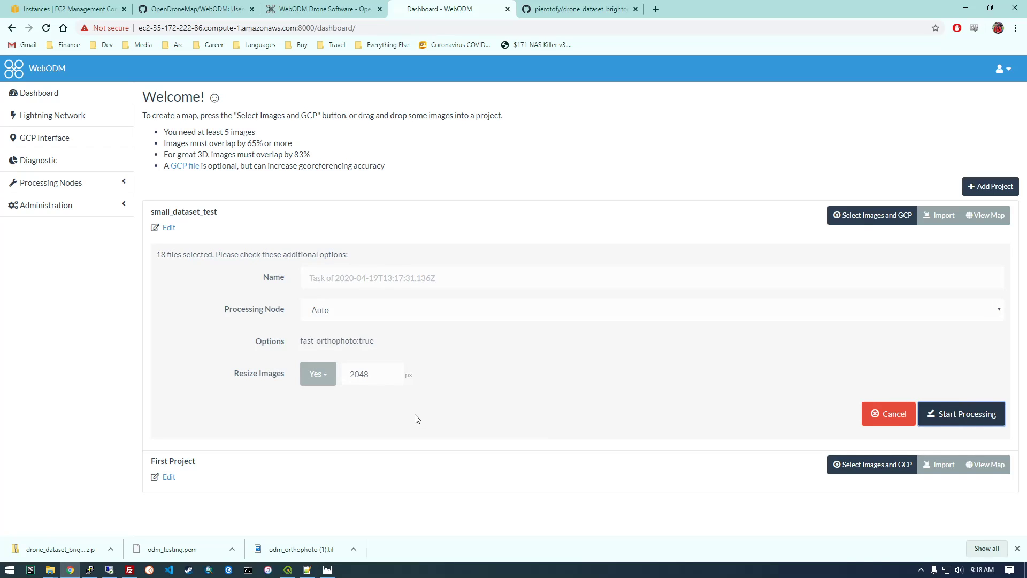
{"action": "left_click", "coordinate": [947, 416]}
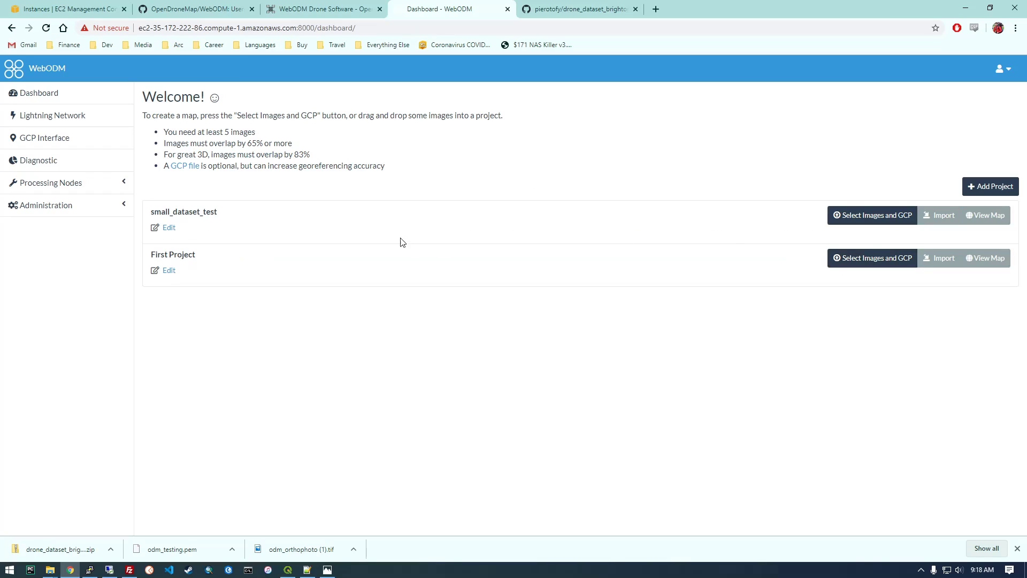
{"action": "left_click", "coordinate": [158, 248]}
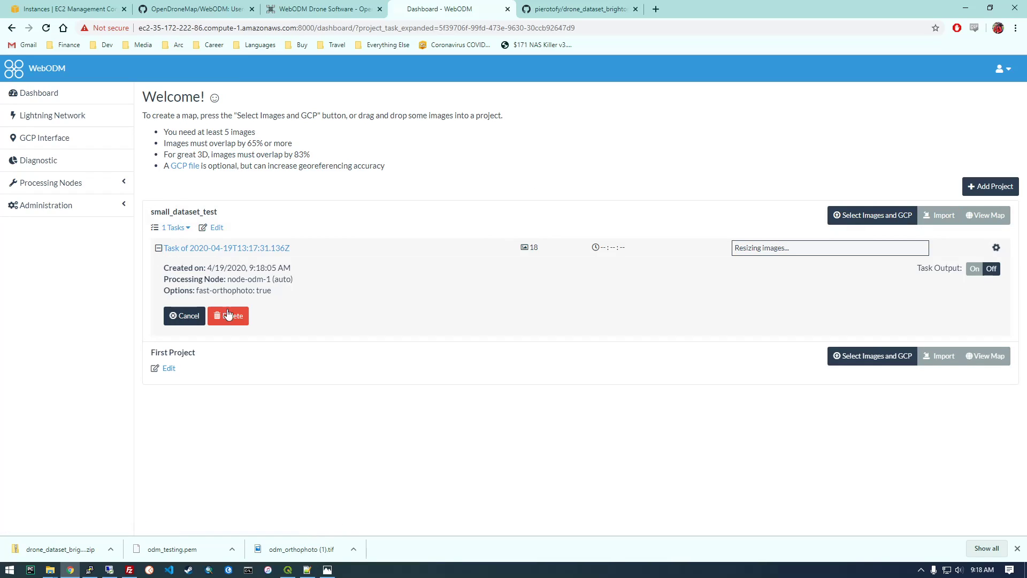
{"action": "left_click", "coordinate": [973, 268]}
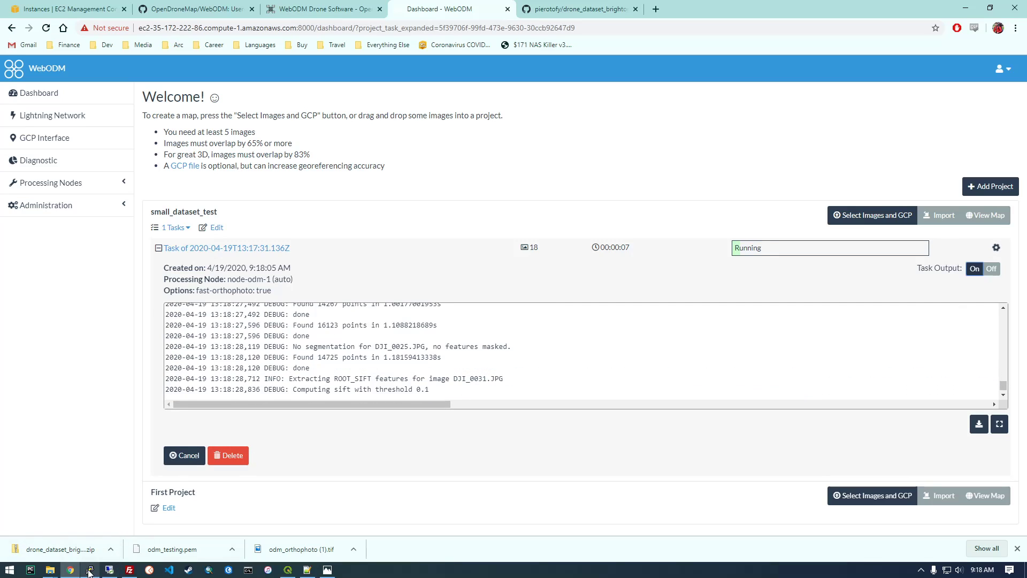
Switch to the PuTTY terminal, duplicate the server session and log in to the new one as ubuntu.
{"action": "mouse_move", "coordinate": [90, 568]}
{"action": "left_click", "coordinate": [92, 520]}
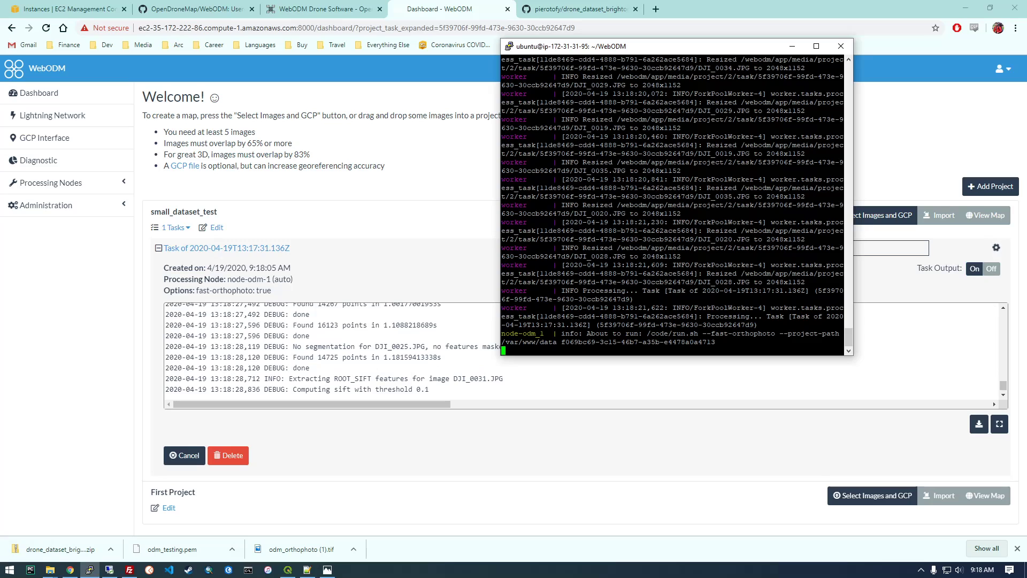
{"action": "right_click", "coordinate": [604, 49]}
{"action": "left_click", "coordinate": [658, 165]}
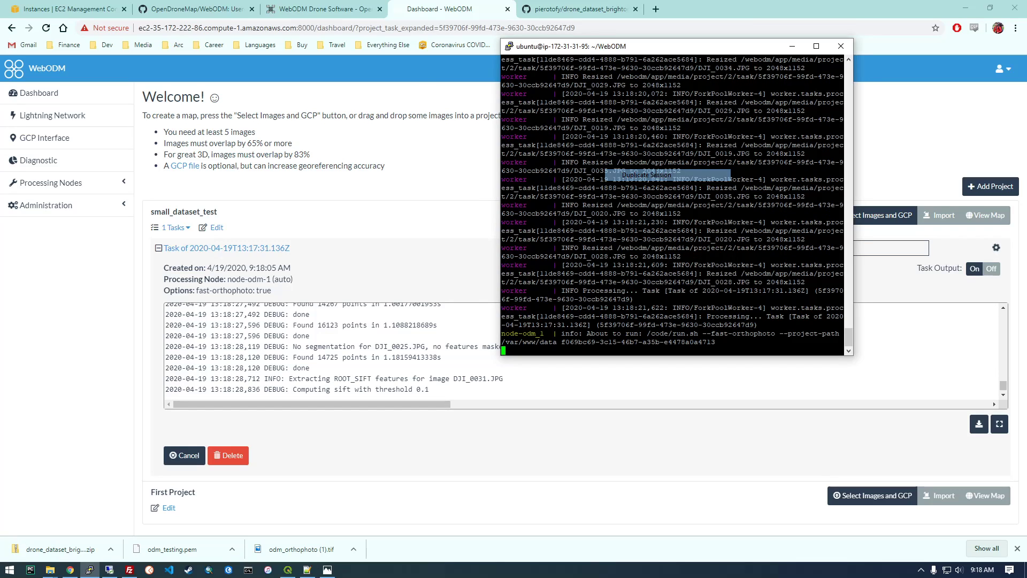
{"action": "left_click_drag", "start_coordinate": [291, 80], "coordinate": [676, 84]}
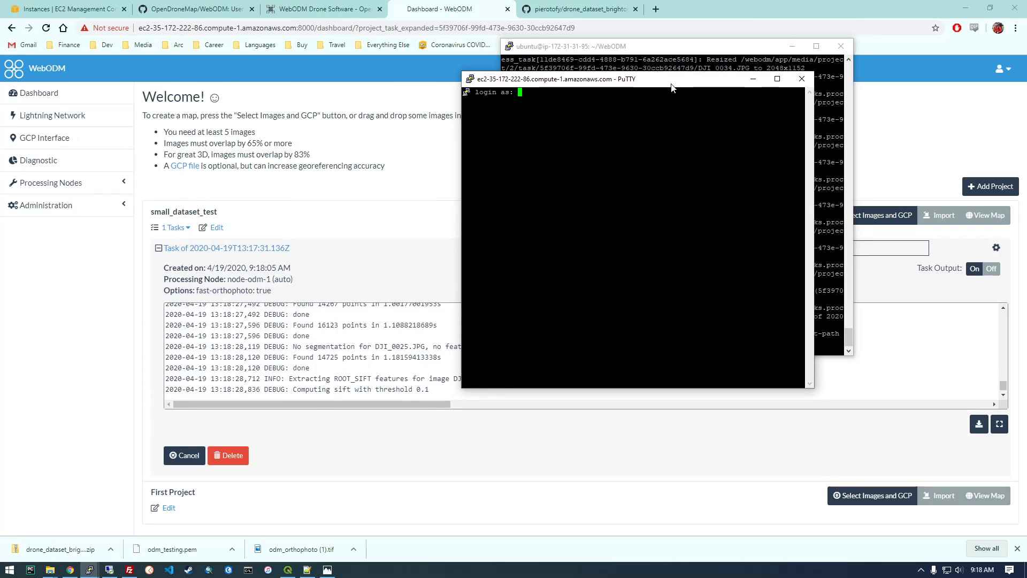
{"action": "type", "text": "ubuntu"}
{"action": "key", "text": "Return"}
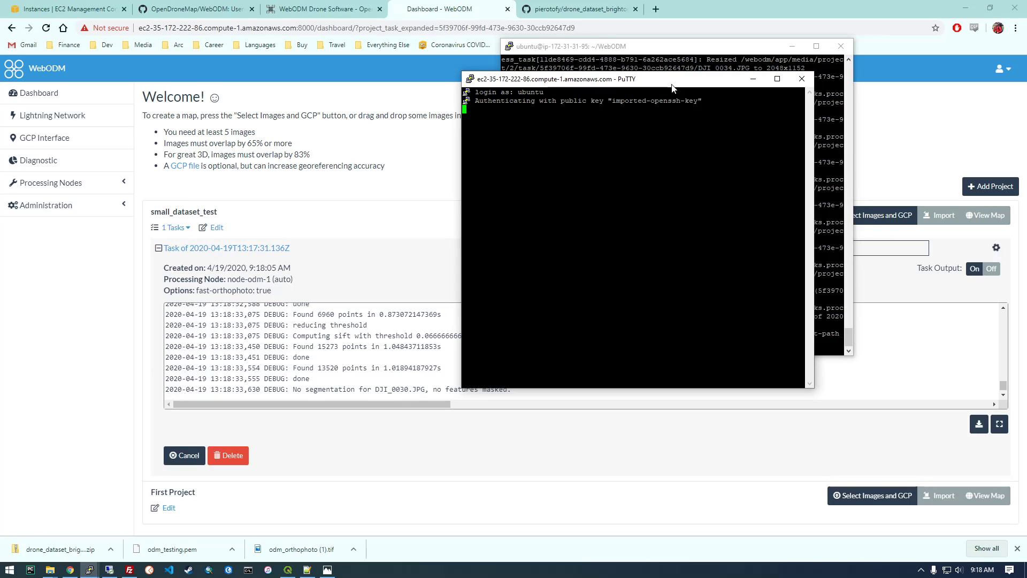
Clear the new terminal and run htop to monitor the server.
{"action": "key", "text": "ctrl+l"}
{"action": "type", "text": "htop"}
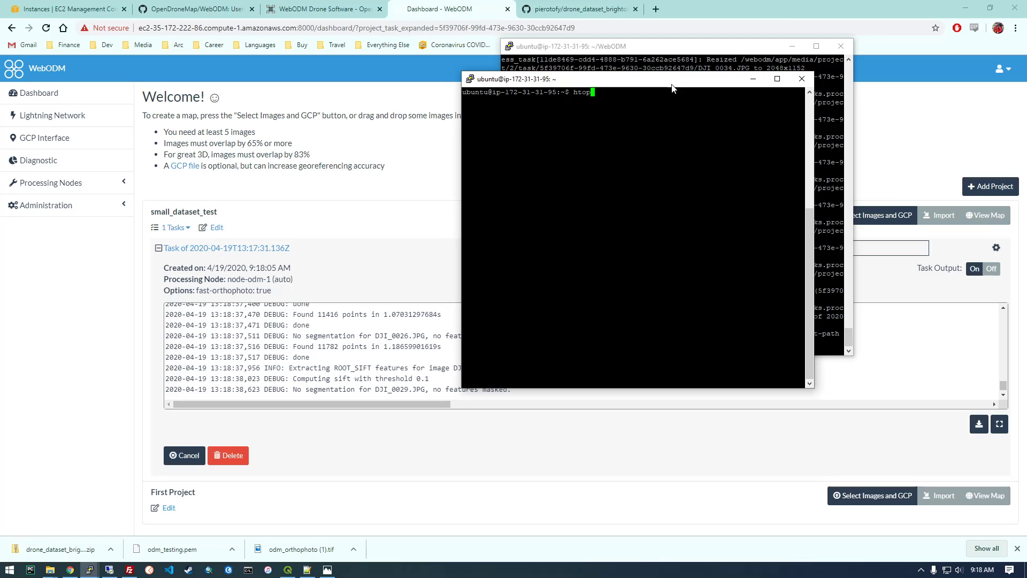
{"action": "key", "text": "Return"}
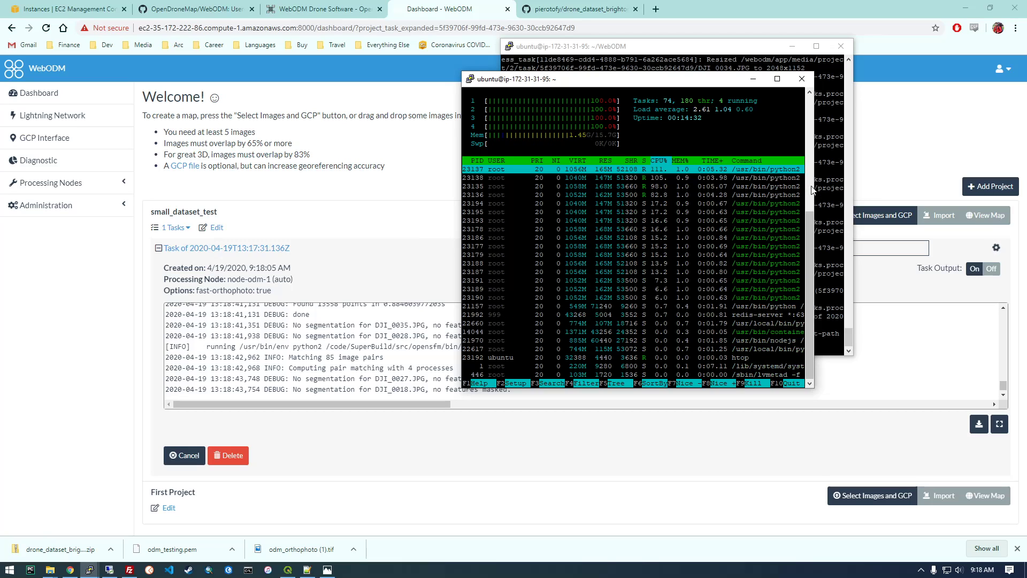
Widen and reposition the htop window to examine the CPU load, memory use and full process commands while the task runs.
{"action": "left_click_drag", "start_coordinate": [814, 185], "coordinate": [972, 193]}
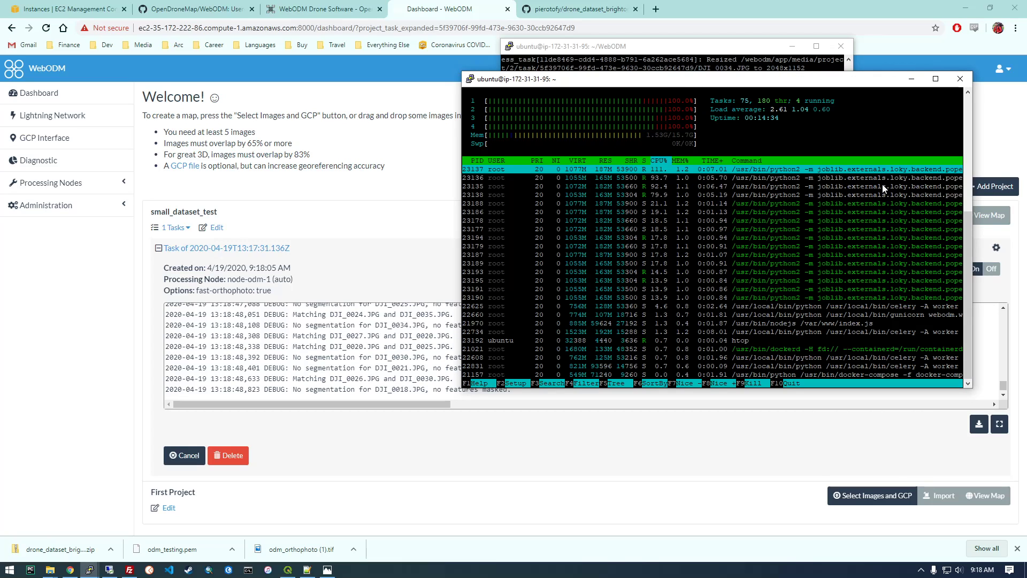
{"action": "left_click_drag", "start_coordinate": [703, 77], "coordinate": [612, 62]}
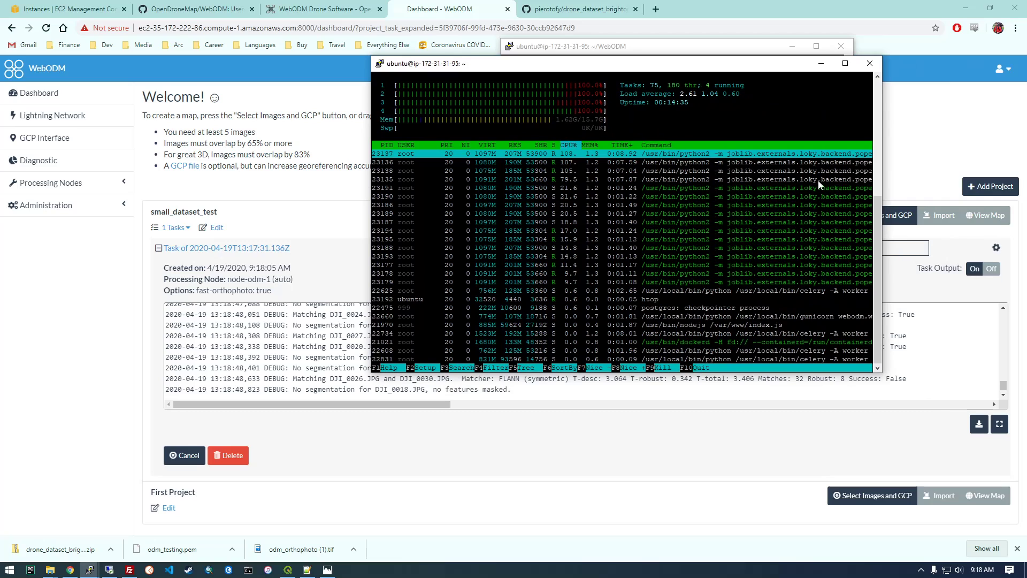
{"action": "left_click_drag", "start_coordinate": [884, 169], "coordinate": [972, 172]}
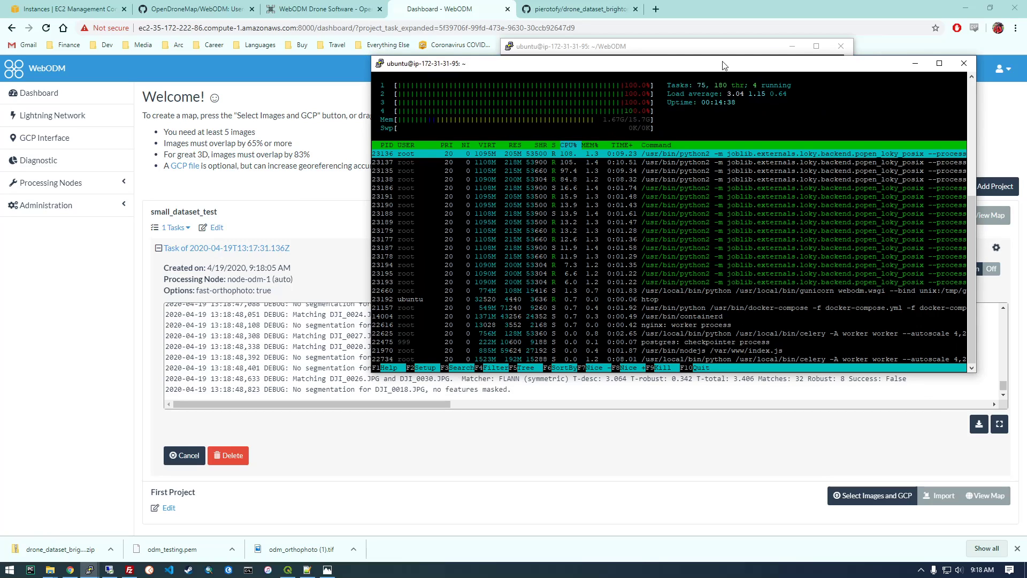
{"action": "left_click_drag", "start_coordinate": [708, 69], "coordinate": [526, 48]}
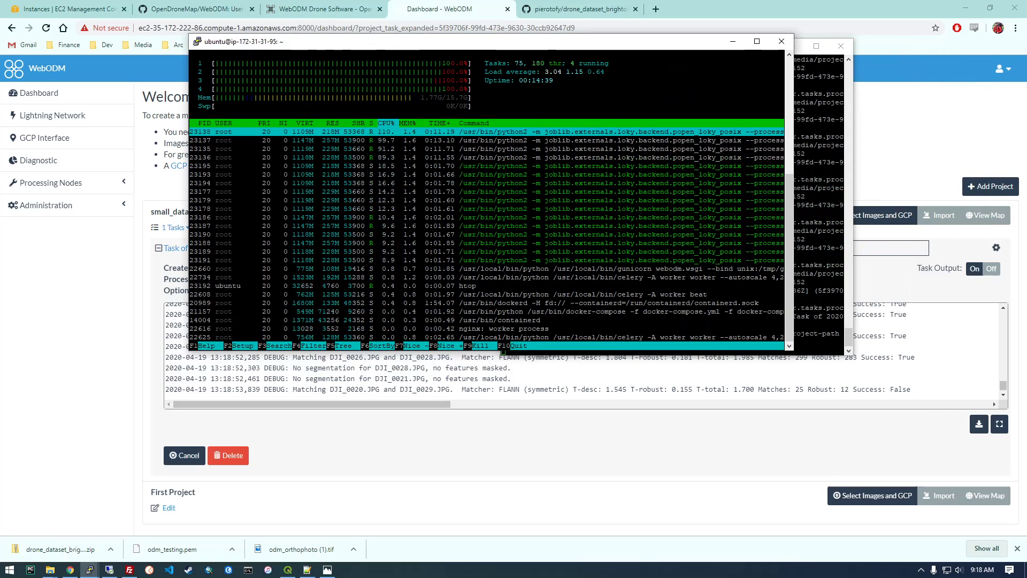
{"action": "left_click_drag", "start_coordinate": [793, 175], "coordinate": [923, 177]}
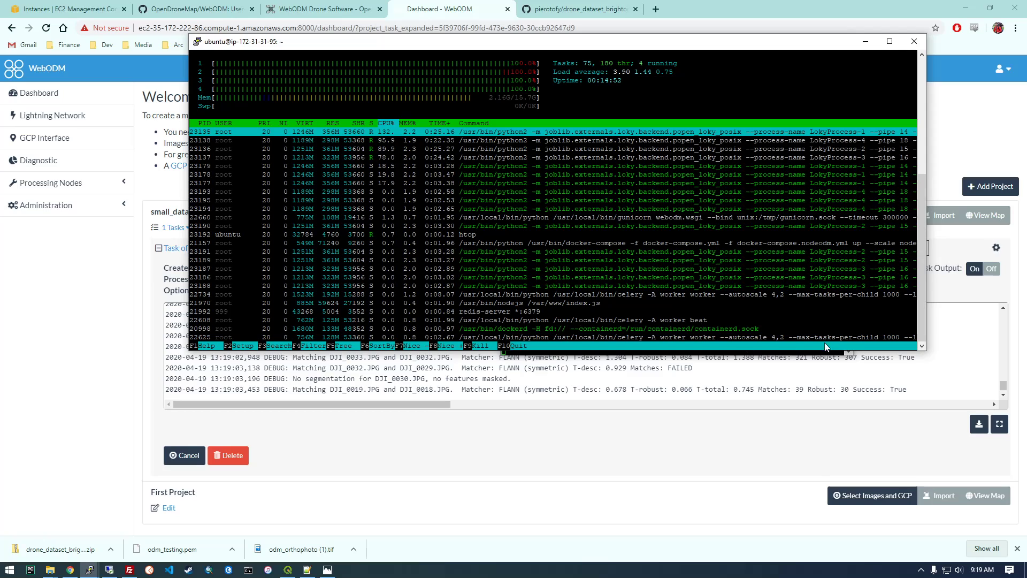
{"action": "left_click_drag", "start_coordinate": [929, 305], "coordinate": [970, 304]}
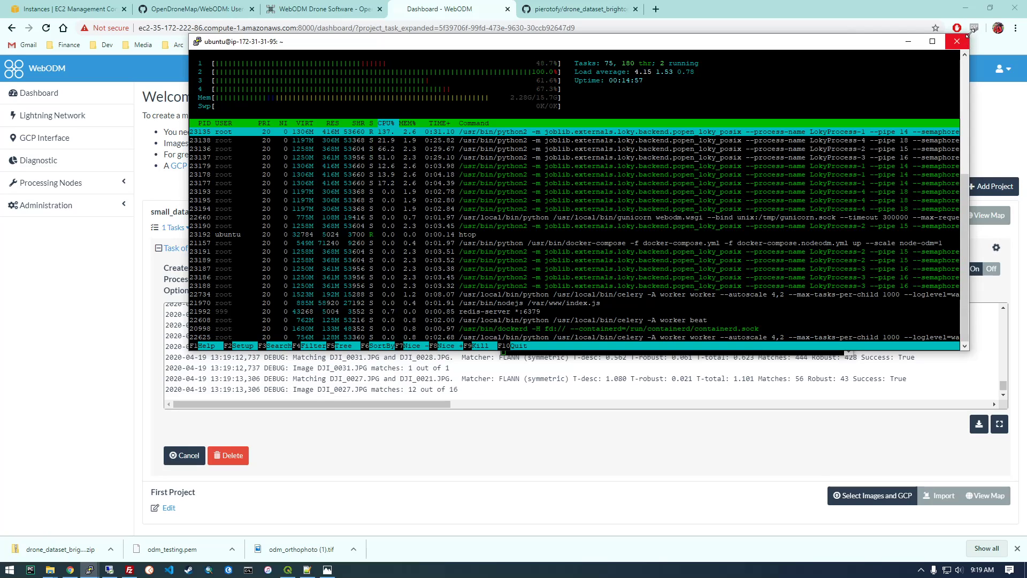
{"action": "left_click_drag", "start_coordinate": [528, 50], "coordinate": [562, 99]}
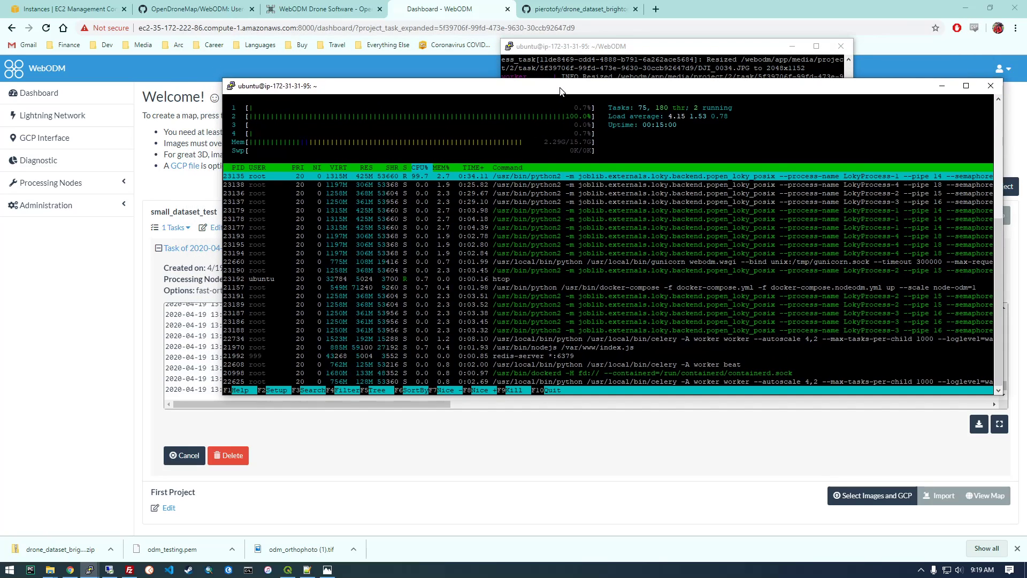
{"action": "left_click_drag", "start_coordinate": [228, 85], "coordinate": [601, 69]}
{"action": "left_click_drag", "start_coordinate": [690, 77], "coordinate": [629, 99]}
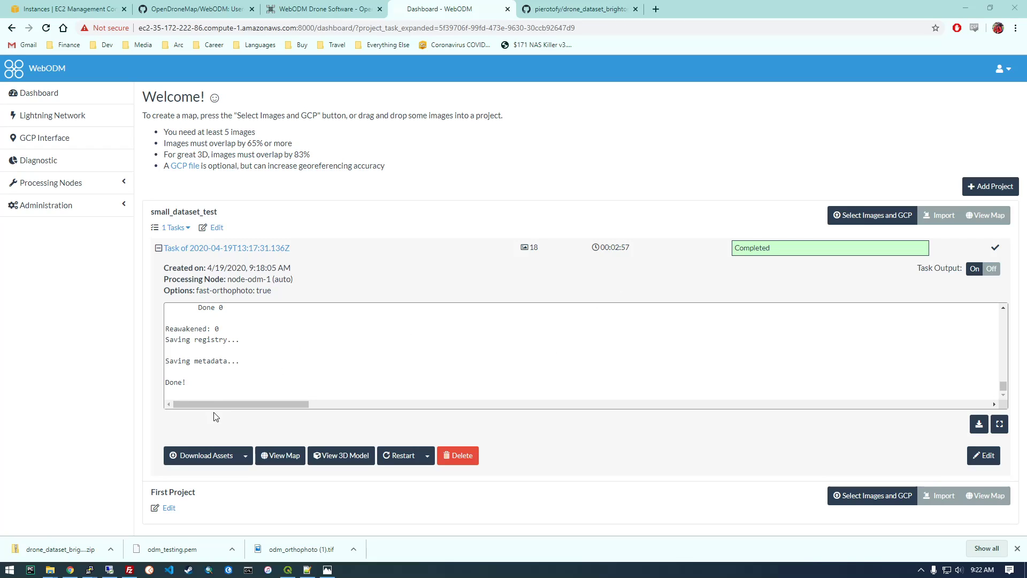
Download the completed task's Orthophoto (GeoTIFF) asset.
{"action": "left_click", "coordinate": [248, 455]}
{"action": "left_click", "coordinate": [232, 430]}
{"action": "left_click", "coordinate": [245, 456]}
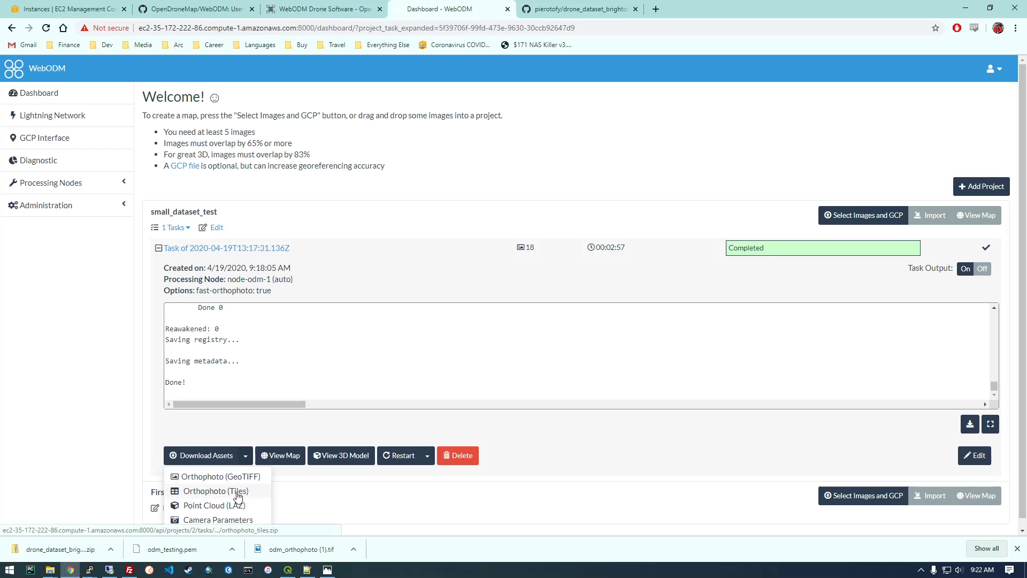
{"action": "left_click", "coordinate": [237, 478]}
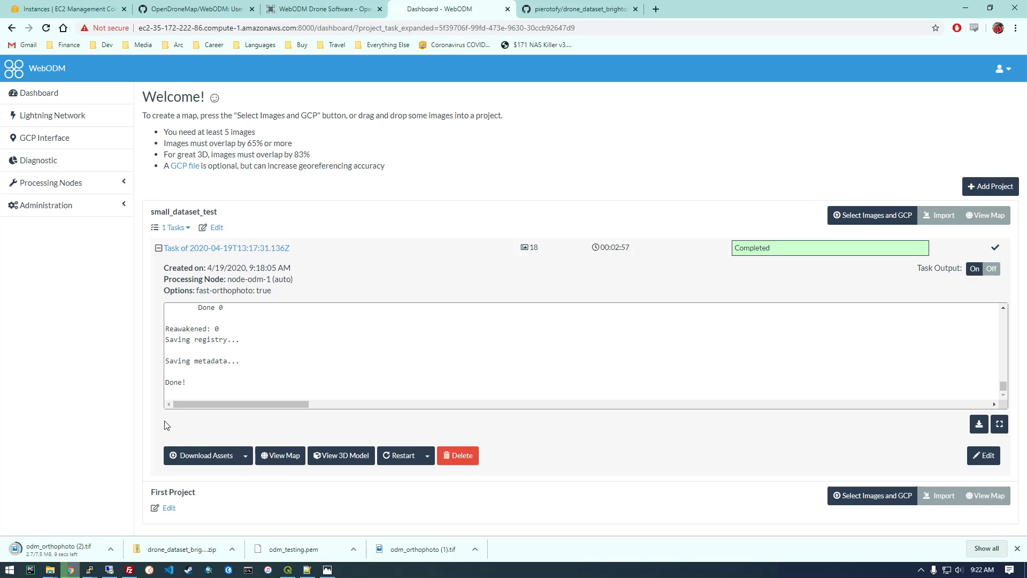
Switch to QGIS and bring up the Downloads folder window over its empty project.
{"action": "mouse_move", "coordinate": [292, 575]}
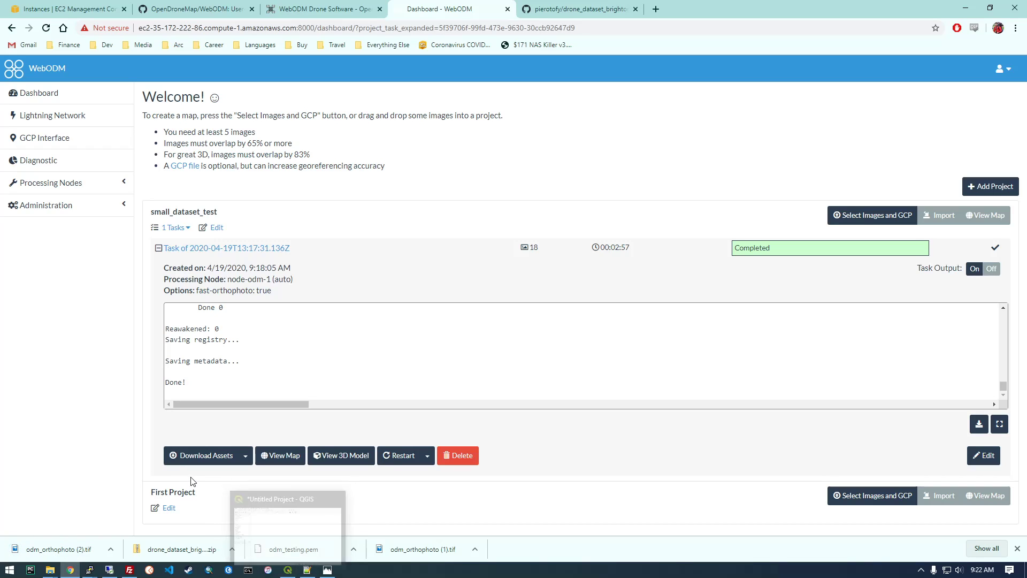
{"action": "left_click", "coordinate": [288, 570]}
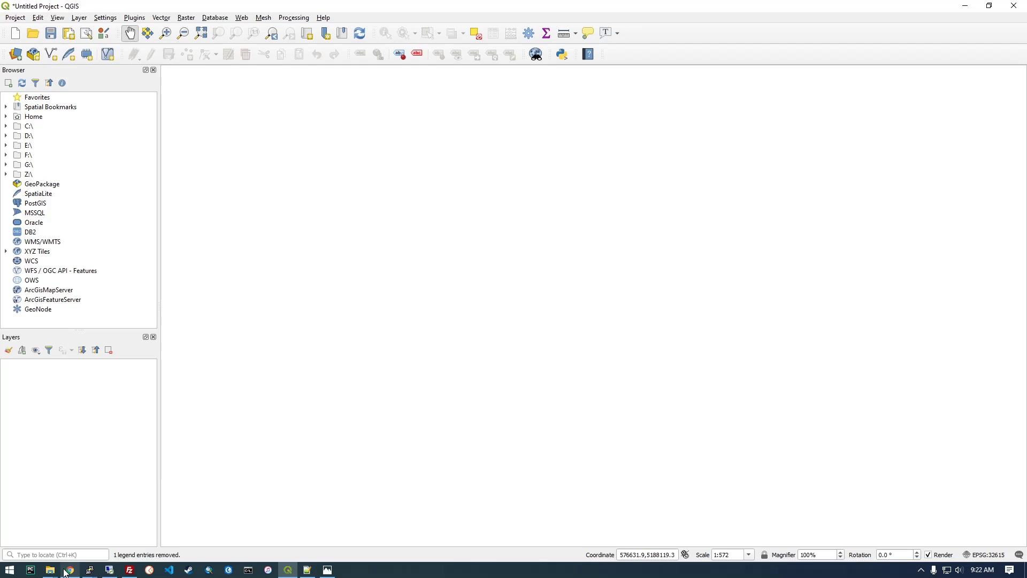
{"action": "mouse_move", "coordinate": [59, 572]}
{"action": "left_click", "coordinate": [177, 527]}
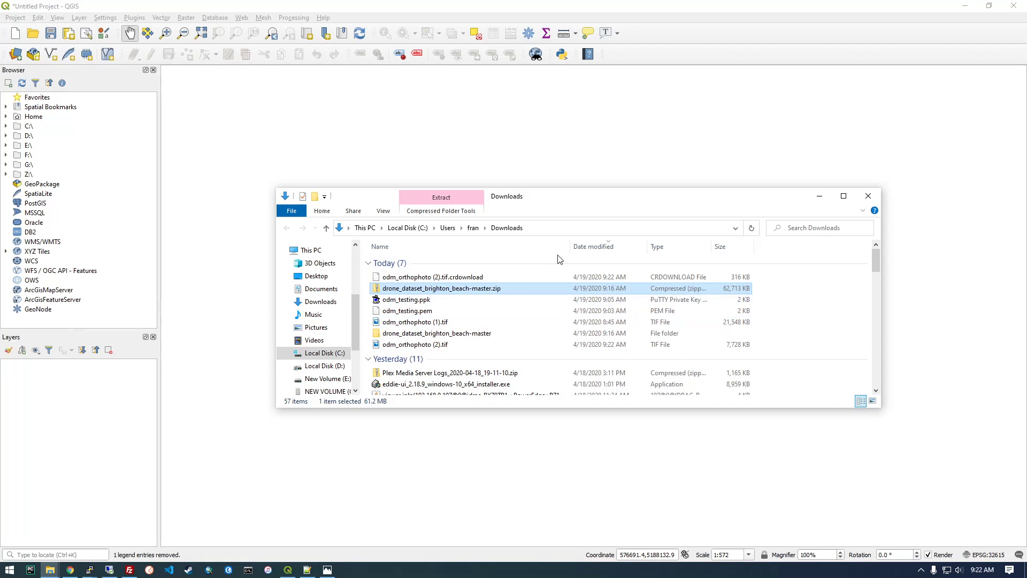
Sort the Downloads files by date modified, newest first, select odm_orthophoto (2).tif and place the folder window over the QGIS map area.
{"action": "left_click", "coordinate": [466, 265]}
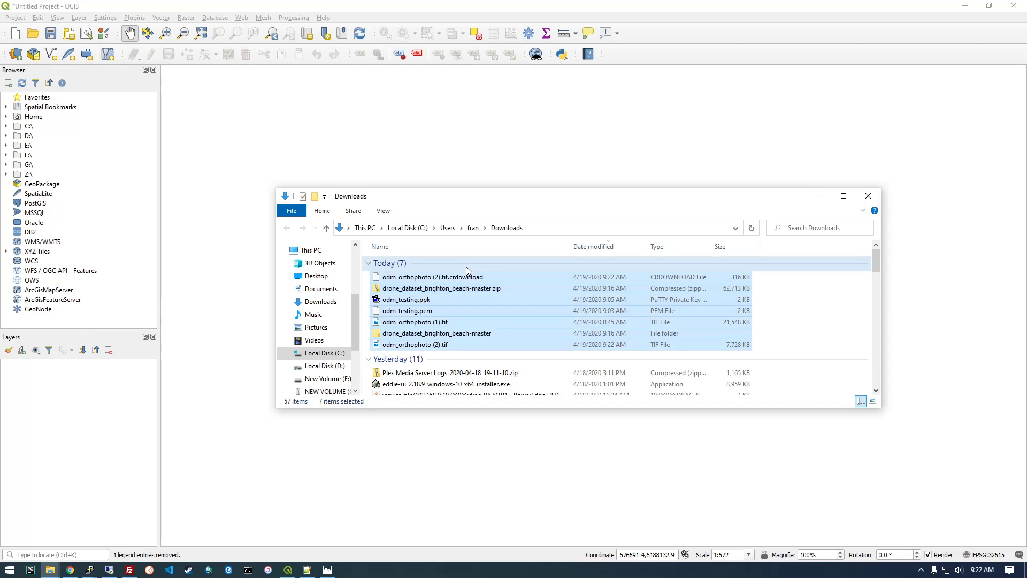
{"action": "double_click", "coordinate": [581, 197]}
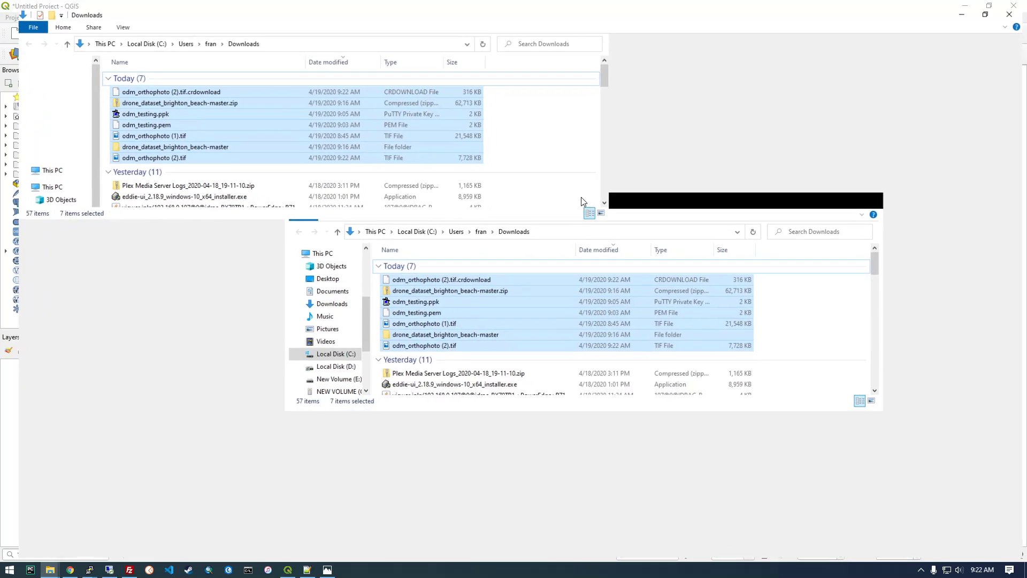
{"action": "left_click", "coordinate": [505, 149]}
{"action": "left_click", "coordinate": [339, 56]}
{"action": "left_click", "coordinate": [340, 56]}
{"action": "left_click", "coordinate": [198, 86]}
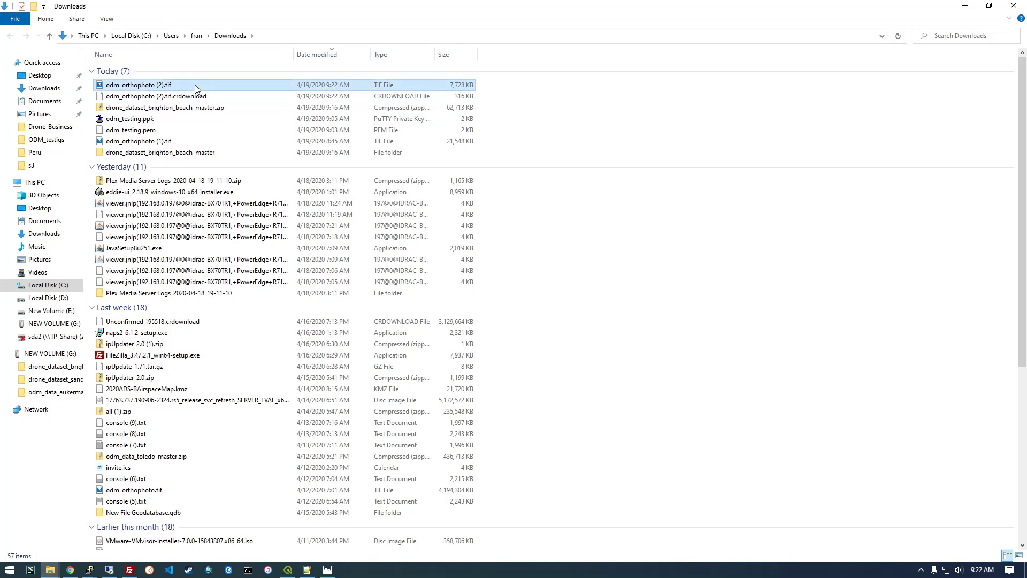
{"action": "left_click_drag", "start_coordinate": [283, 10], "coordinate": [658, 161]}
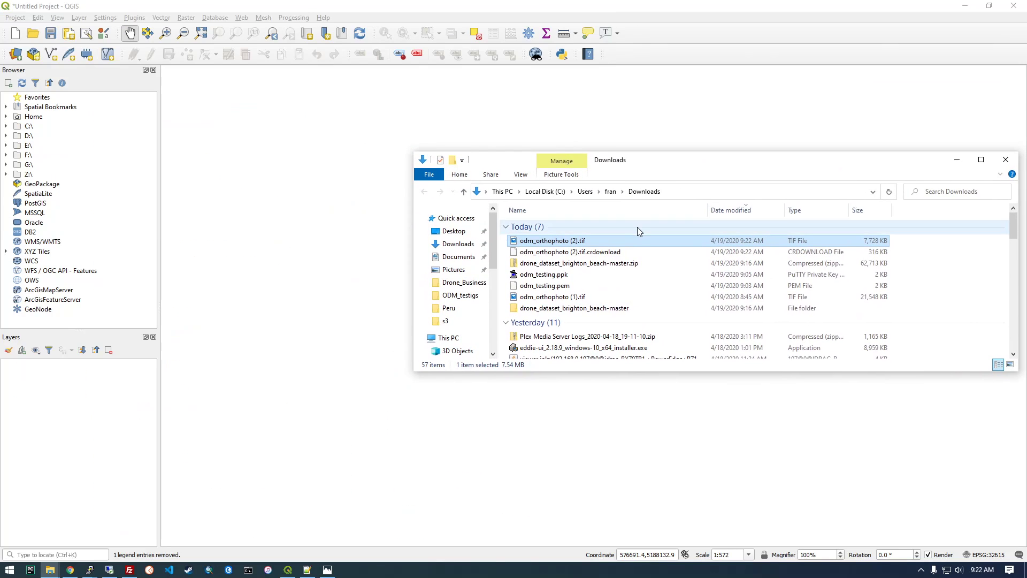
Try loading odm_orthophoto (2).tif as a QGIS layer, and remove that layer from the project again.
{"action": "left_click_drag", "start_coordinate": [610, 244], "coordinate": [351, 288]}
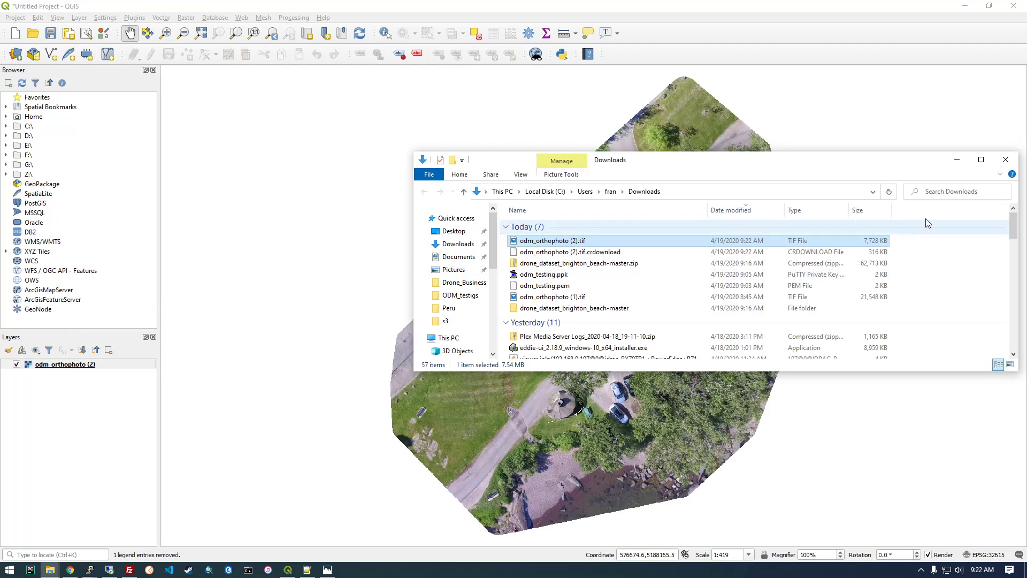
{"action": "left_click", "coordinate": [957, 159]}
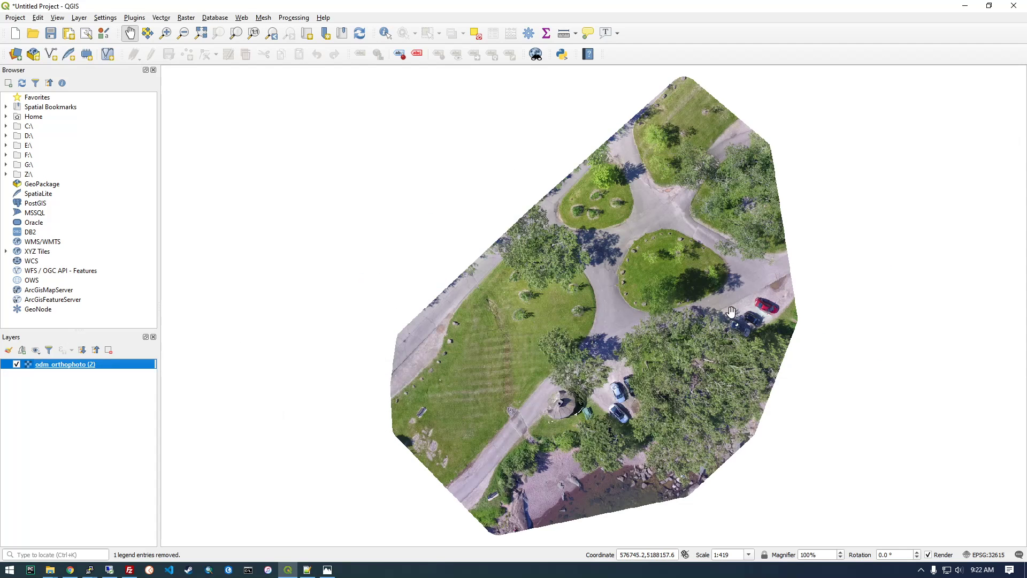
{"action": "right_click", "coordinate": [89, 369]}
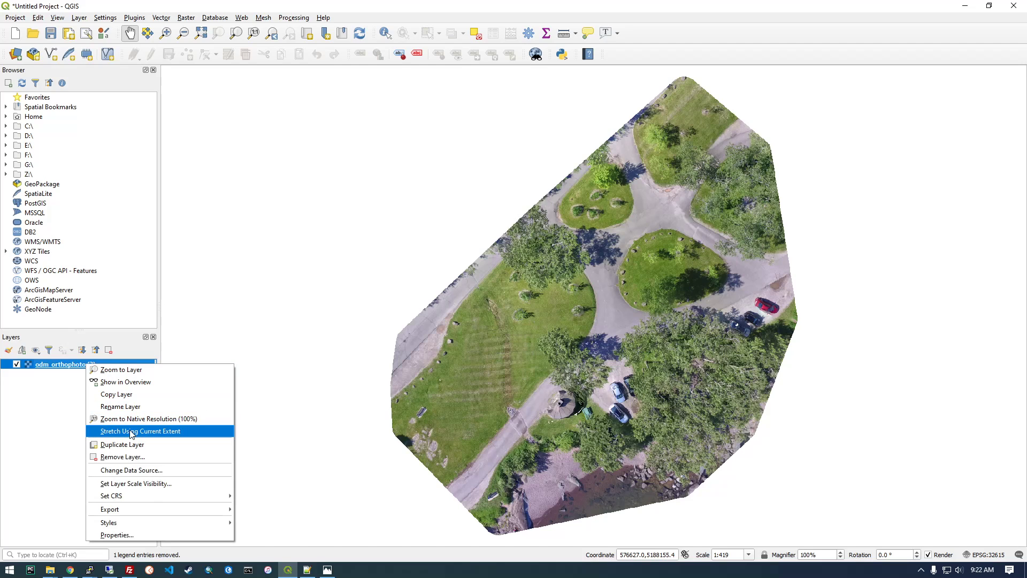
{"action": "left_click", "coordinate": [123, 458]}
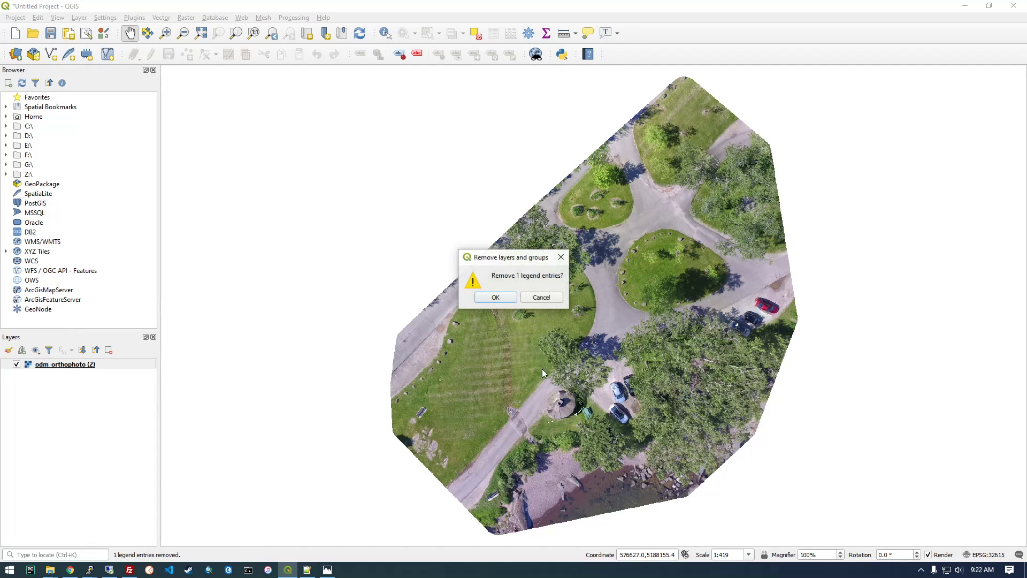
{"action": "left_click", "coordinate": [502, 301]}
Switch to WebODM in the browser and show the downloaded odm_orthophoto (2).tif in its folder.
{"action": "left_click", "coordinate": [70, 569]}
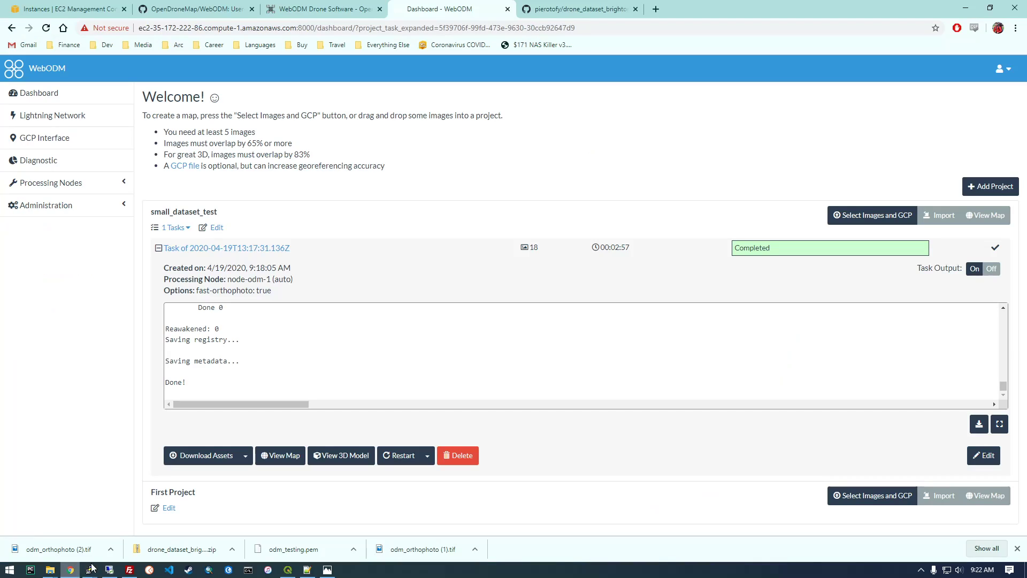
{"action": "left_click", "coordinate": [110, 548]}
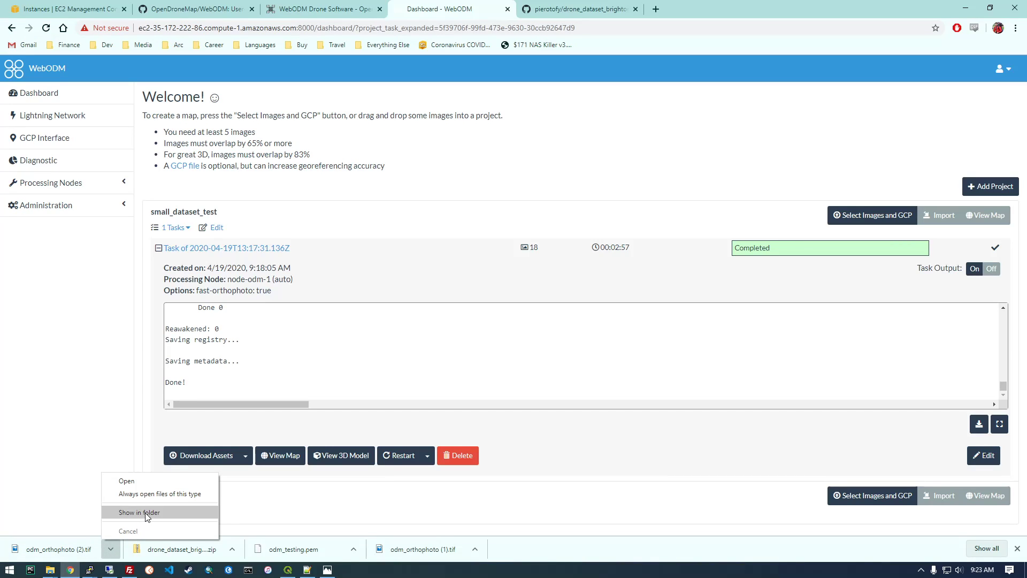
{"action": "left_click", "coordinate": [145, 512]}
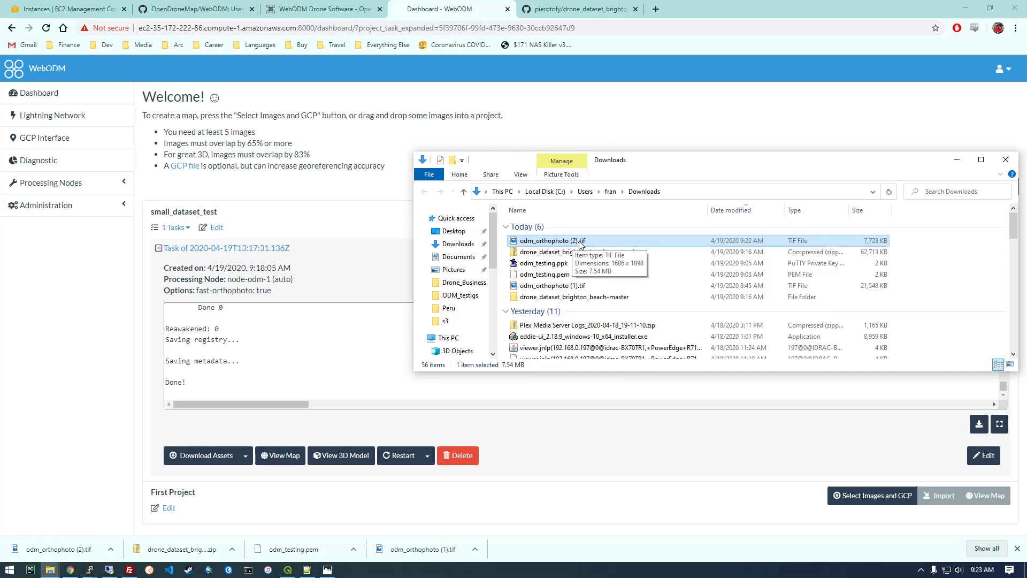
{"action": "left_click_drag", "start_coordinate": [579, 243], "coordinate": [581, 239]}
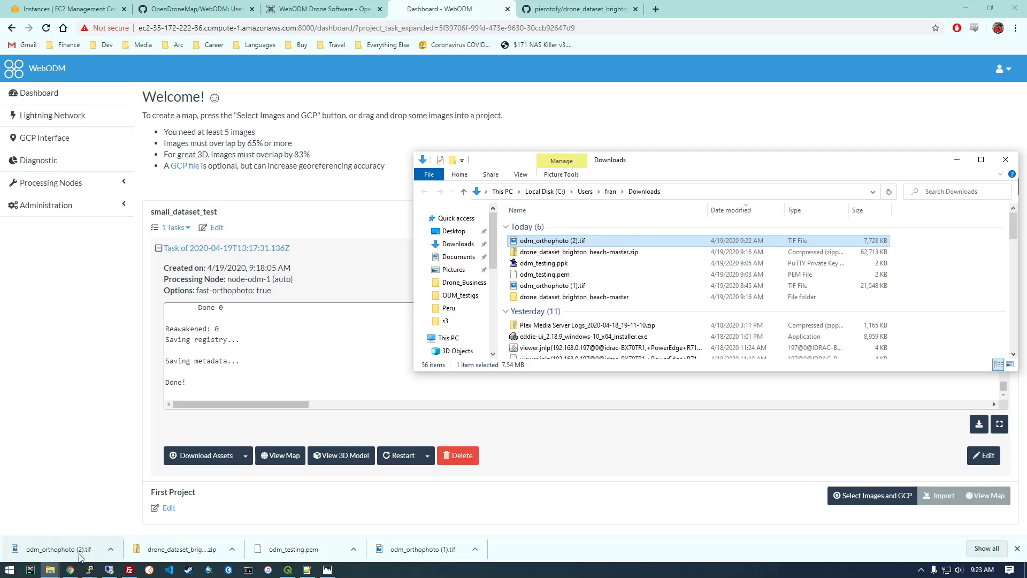
Look over the source drone images in the drone_dataset_brighton_beach-master folder and minimise its window.
{"action": "mouse_move", "coordinate": [51, 570]}
{"action": "left_click", "coordinate": [318, 535]}
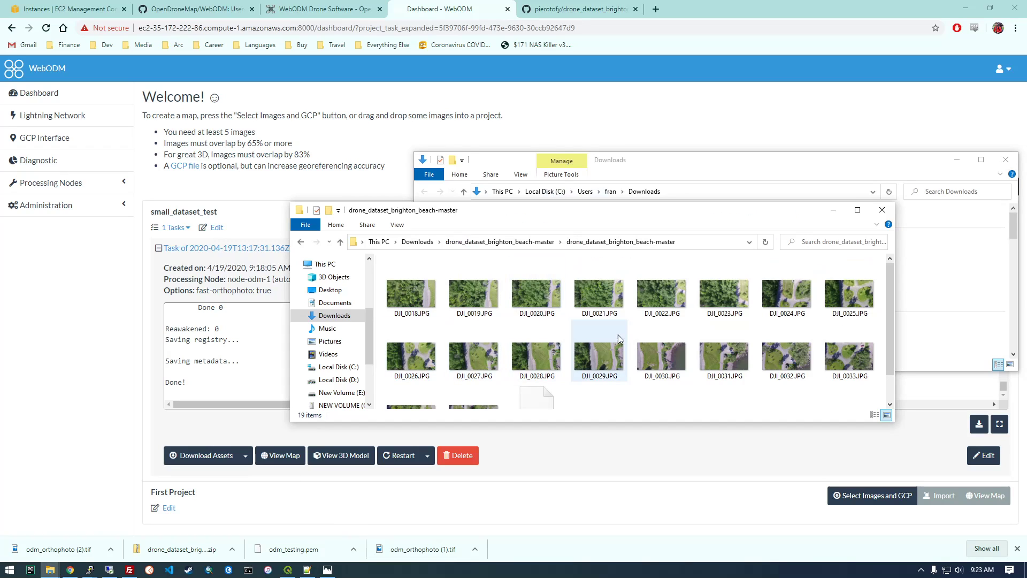
{"action": "scroll", "coordinate": [720, 343], "scroll_direction": "down", "scroll_amount": 2}
{"action": "left_click", "coordinate": [833, 210]}
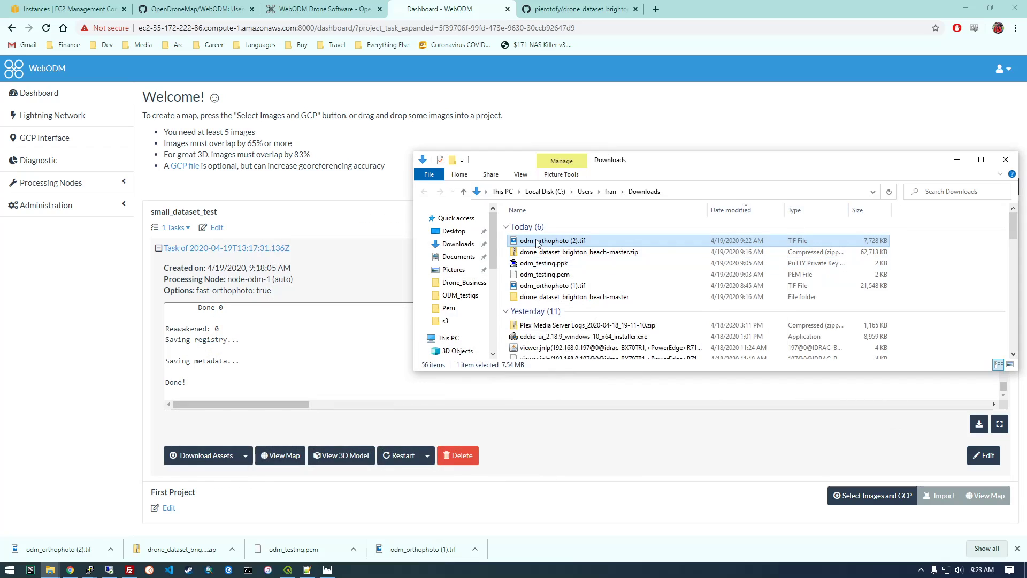
Switch to QGIS, load odm_orthophoto (2).tif from Downloads as a layer, and minimise both folder windows.
{"action": "left_click", "coordinate": [288, 570]}
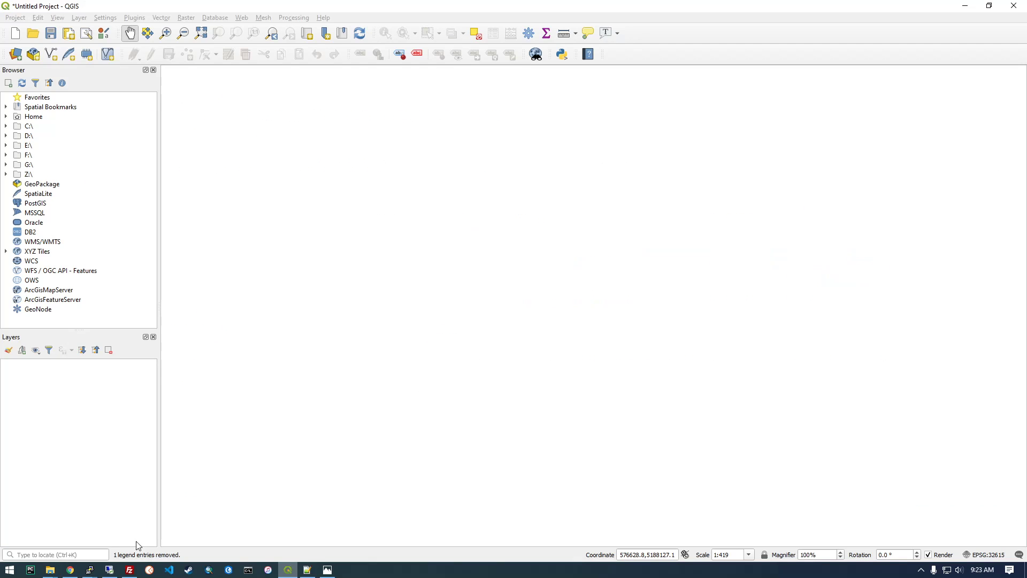
{"action": "mouse_move", "coordinate": [50, 570]}
{"action": "left_click", "coordinate": [291, 538]}
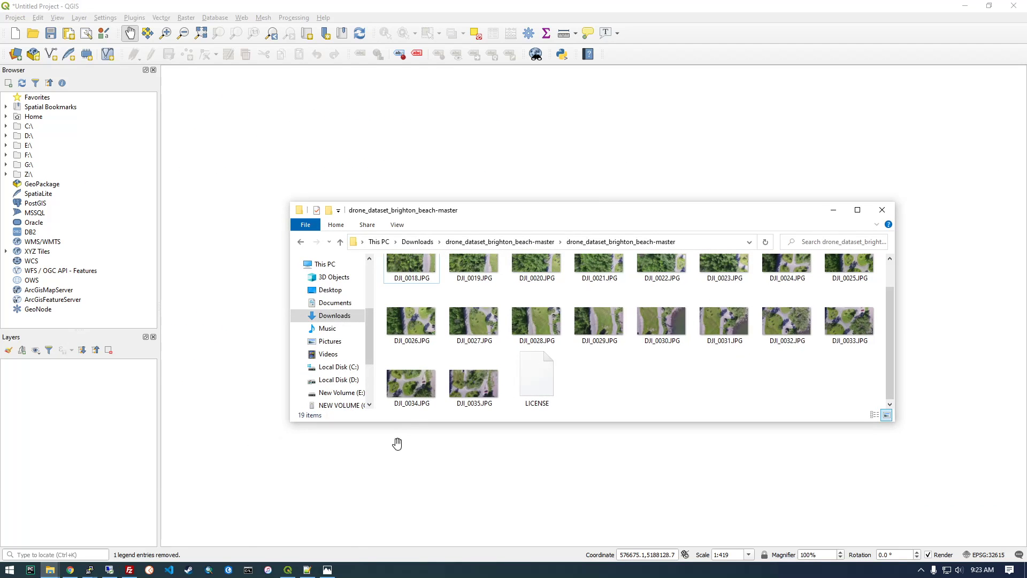
{"action": "left_click", "coordinate": [153, 538]}
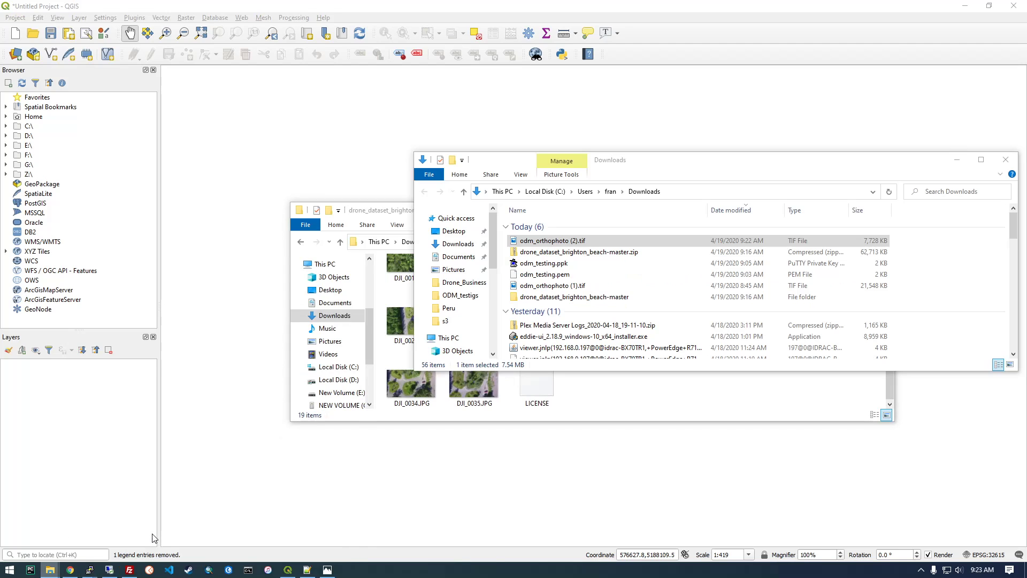
{"action": "left_click_drag", "start_coordinate": [551, 241], "coordinate": [259, 314]}
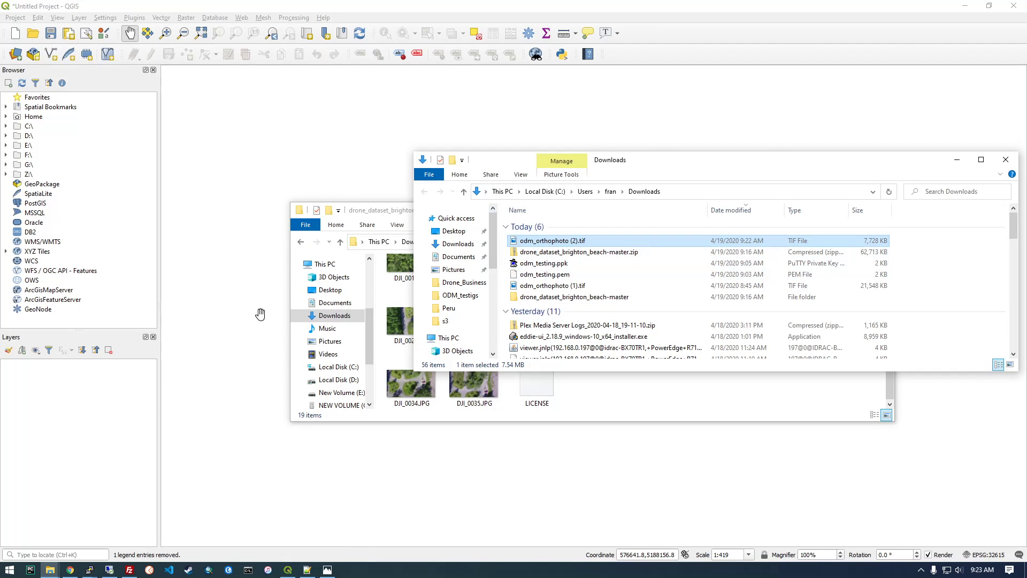
{"action": "left_click", "coordinate": [957, 160]}
{"action": "left_click", "coordinate": [833, 210]}
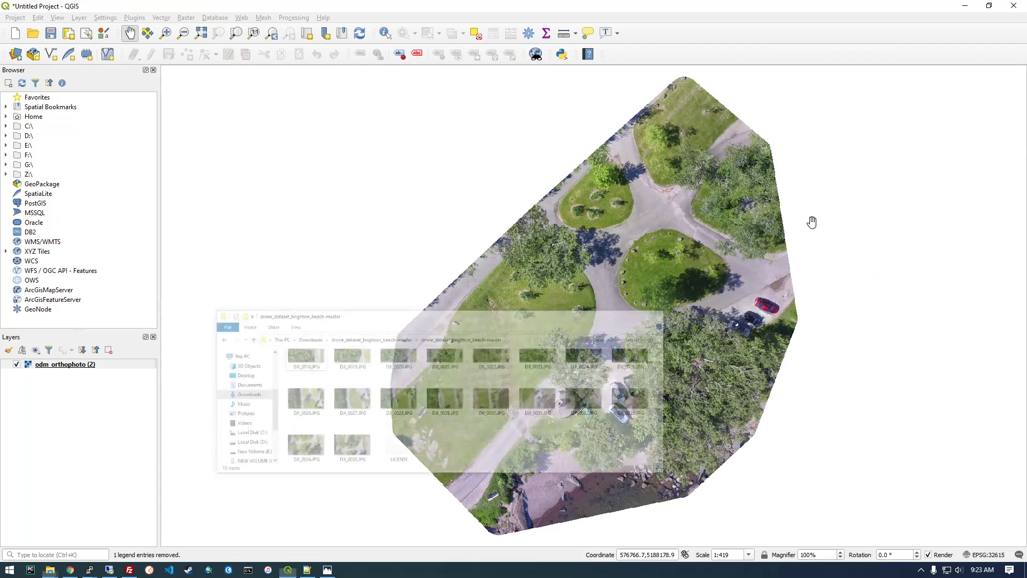
Examine the orthophoto's detail around the road edge, from the cars and people down to individual pixels.
{"action": "left_click_drag", "start_coordinate": [629, 392], "coordinate": [591, 382]}
{"action": "scroll", "coordinate": [666, 349], "scroll_direction": "down", "scroll_amount": 1}
{"action": "scroll", "coordinate": [567, 316], "scroll_direction": "up", "scroll_amount": 3}
{"action": "scroll", "coordinate": [566, 326], "scroll_direction": "up", "scroll_amount": 1}
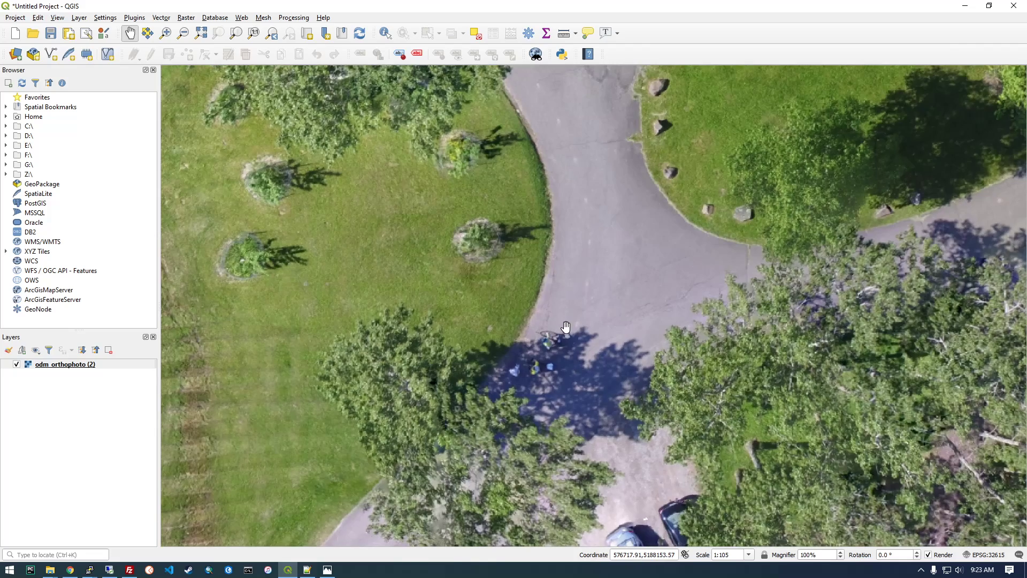
{"action": "scroll", "coordinate": [552, 319], "scroll_direction": "up", "scroll_amount": 2}
{"action": "scroll", "coordinate": [551, 312], "scroll_direction": "up", "scroll_amount": 1}
{"action": "left_click_drag", "start_coordinate": [317, 218], "coordinate": [443, 316]}
{"action": "scroll", "coordinate": [443, 317], "scroll_direction": "up", "scroll_amount": 4}
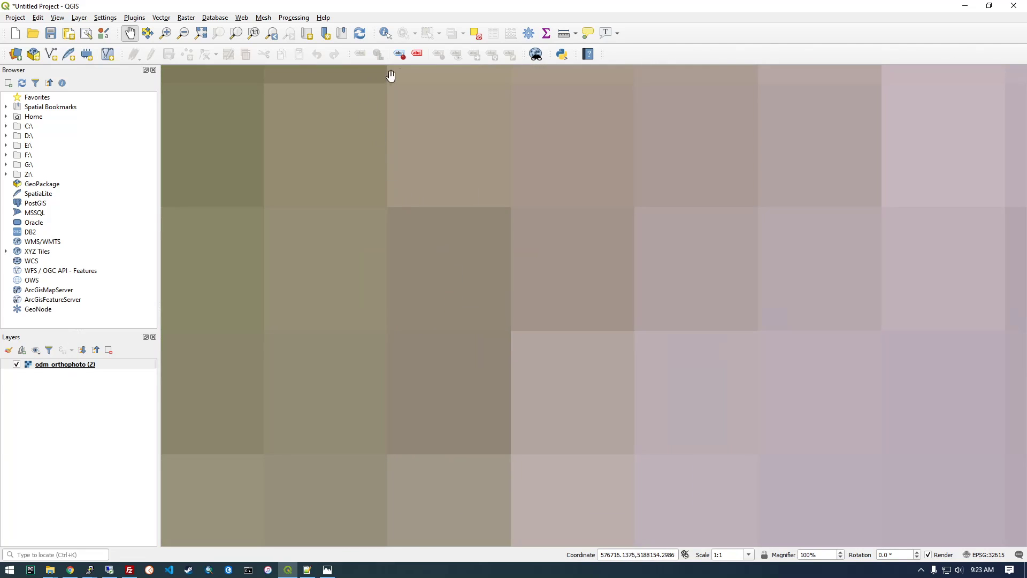
Measure the width of one orthophoto pixel at the road edge in centimeters, checking it at several scales.
{"action": "left_click", "coordinate": [563, 34]}
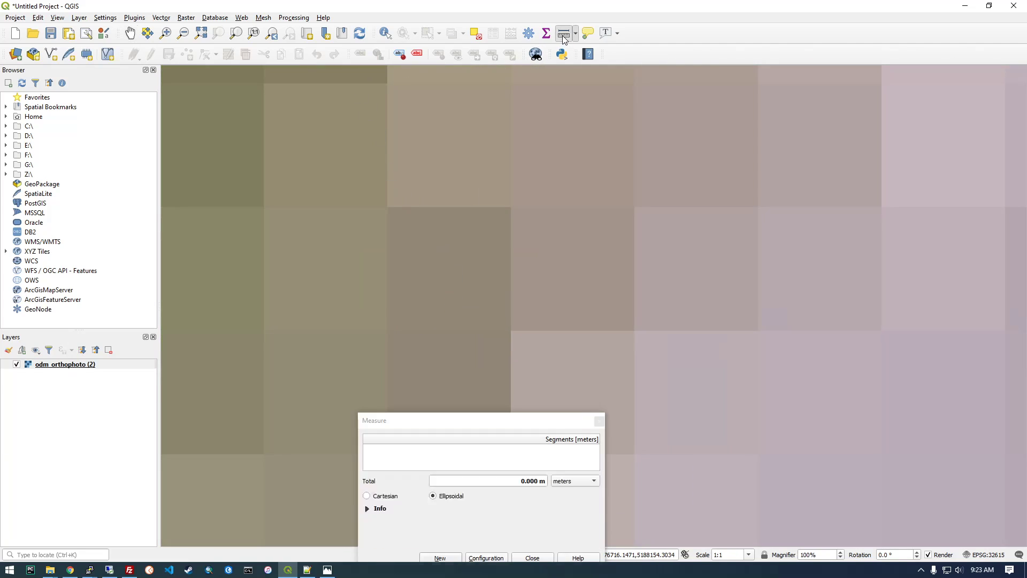
{"action": "left_click", "coordinate": [576, 515]}
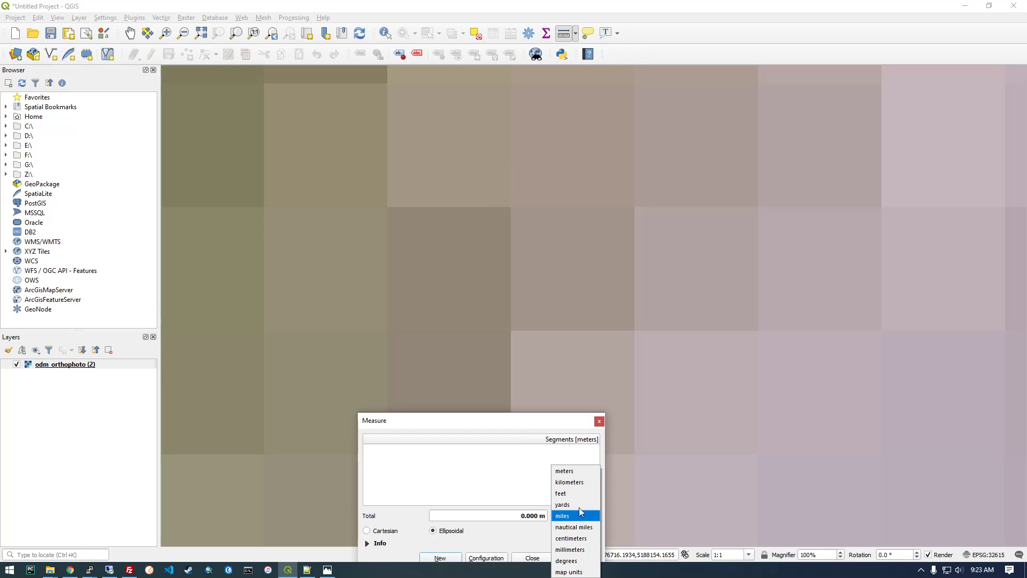
{"action": "left_click", "coordinate": [573, 537]}
{"action": "left_click", "coordinate": [387, 208]}
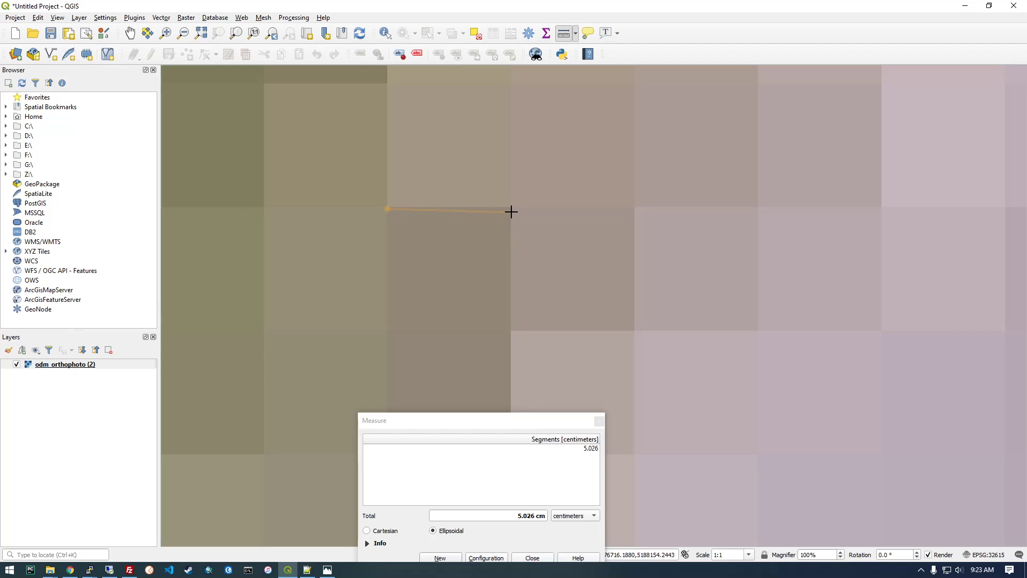
{"action": "scroll", "coordinate": [475, 236], "scroll_direction": "down", "scroll_amount": 4}
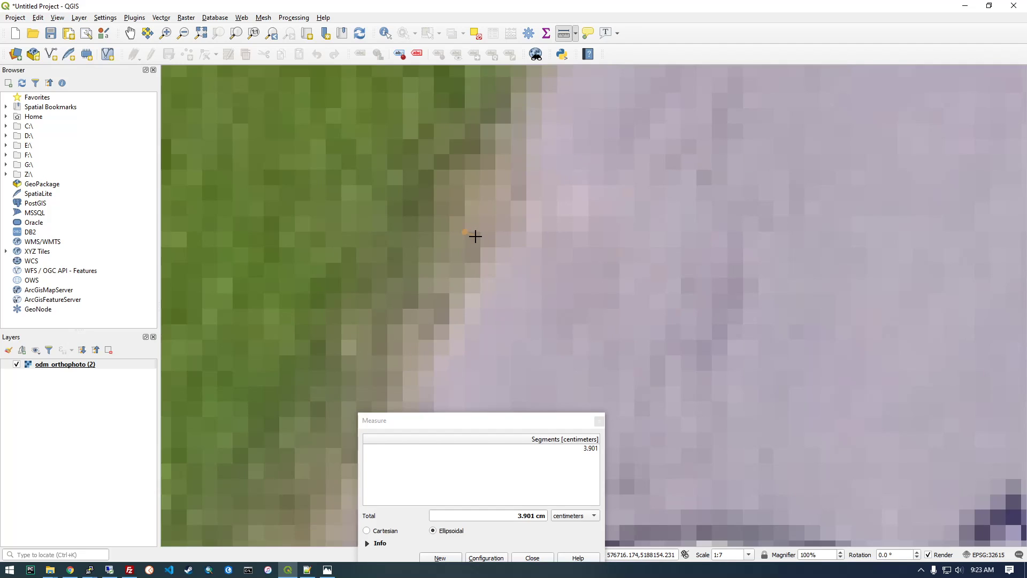
{"action": "scroll", "coordinate": [476, 236], "scroll_direction": "down", "scroll_amount": 2}
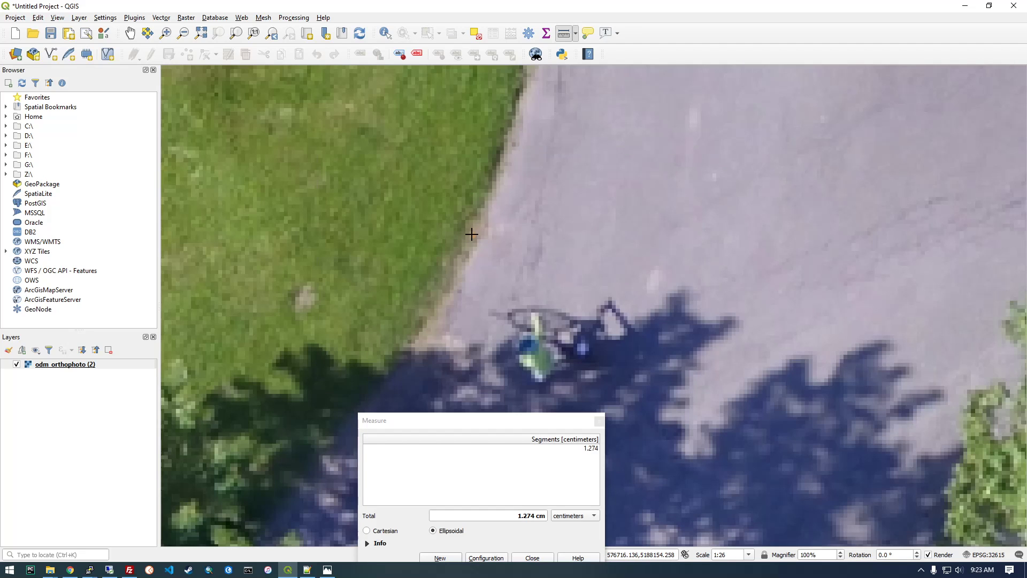
{"action": "scroll", "coordinate": [478, 237], "scroll_direction": "up", "scroll_amount": 6}
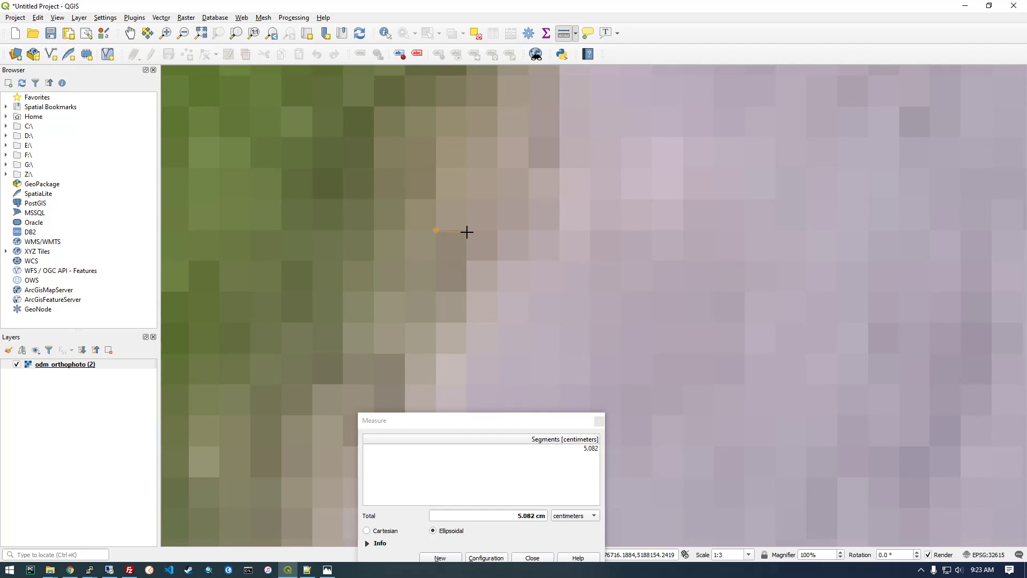
{"action": "scroll", "coordinate": [466, 230], "scroll_direction": "up", "scroll_amount": 1}
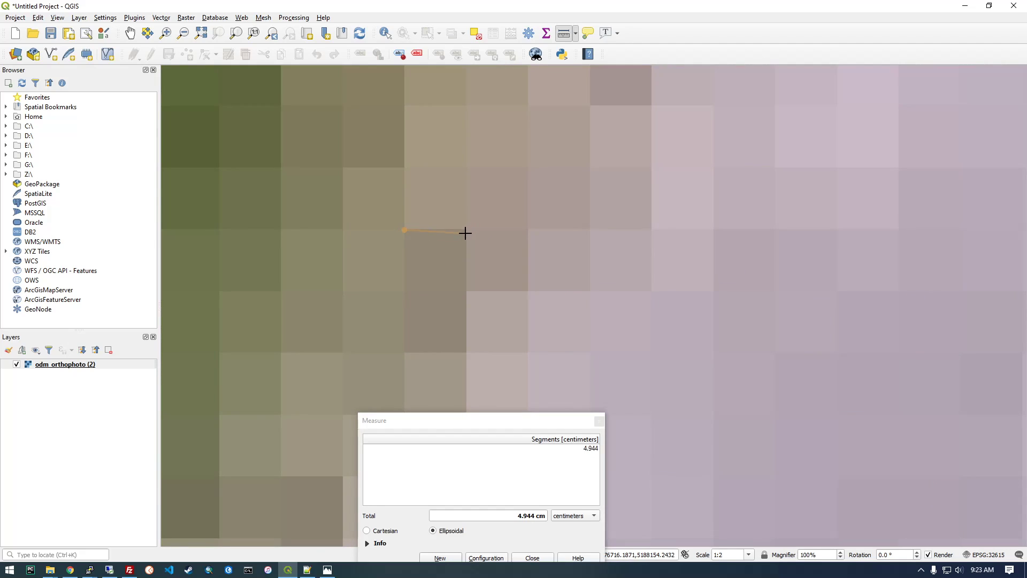
Leave the measurement by closing the Measure window, and bring most of the orthophoto back into view.
{"action": "scroll", "coordinate": [467, 231], "scroll_direction": "down", "scroll_amount": 1}
{"action": "left_click", "coordinate": [454, 253]}
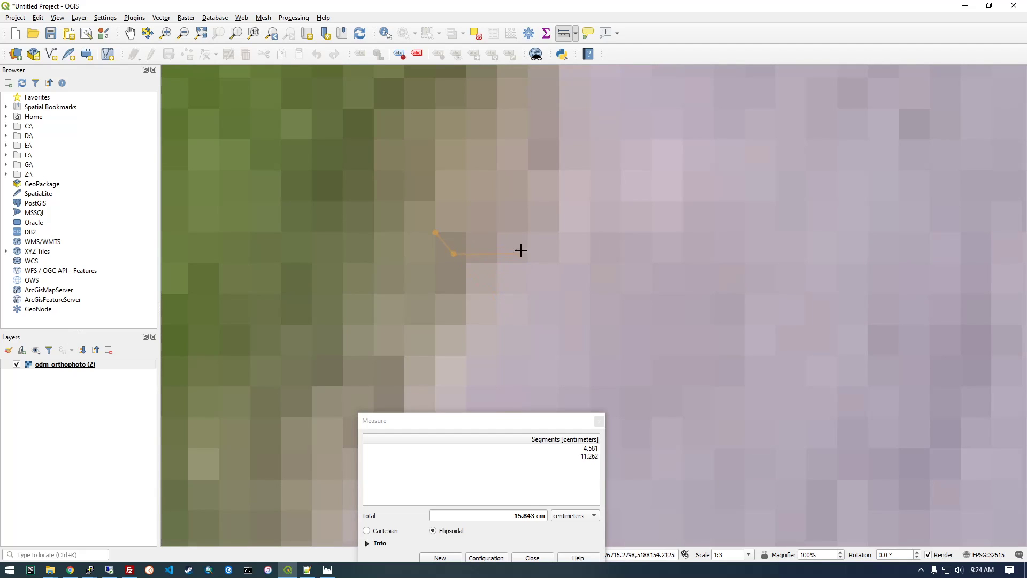
{"action": "left_click", "coordinate": [537, 560]}
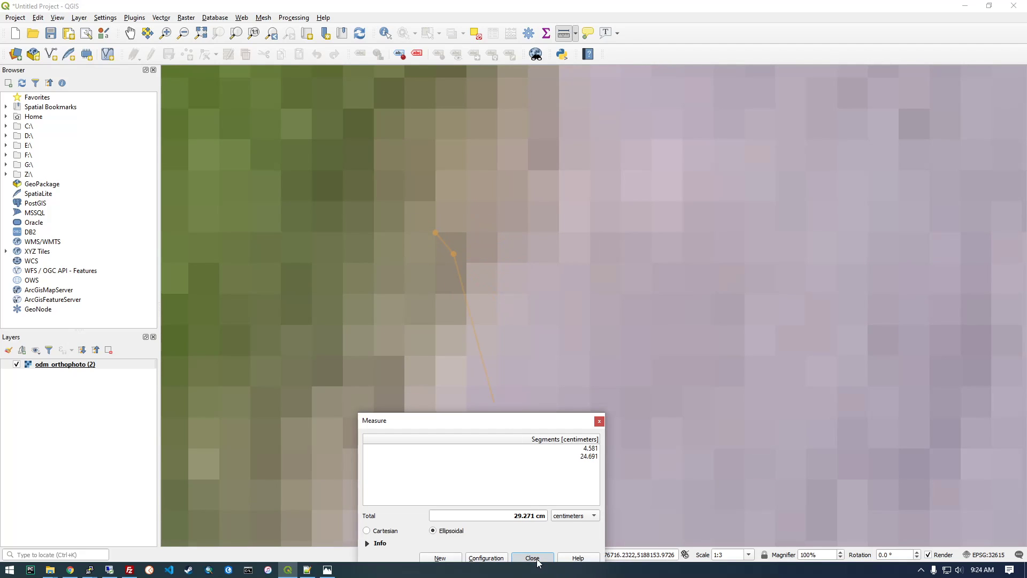
{"action": "left_click", "coordinate": [537, 557]}
{"action": "scroll", "coordinate": [413, 259], "scroll_direction": "down", "scroll_amount": 3}
{"action": "left_click", "coordinate": [429, 267]}
{"action": "scroll", "coordinate": [451, 279], "scroll_direction": "down", "scroll_amount": 2}
{"action": "left_click", "coordinate": [460, 261]}
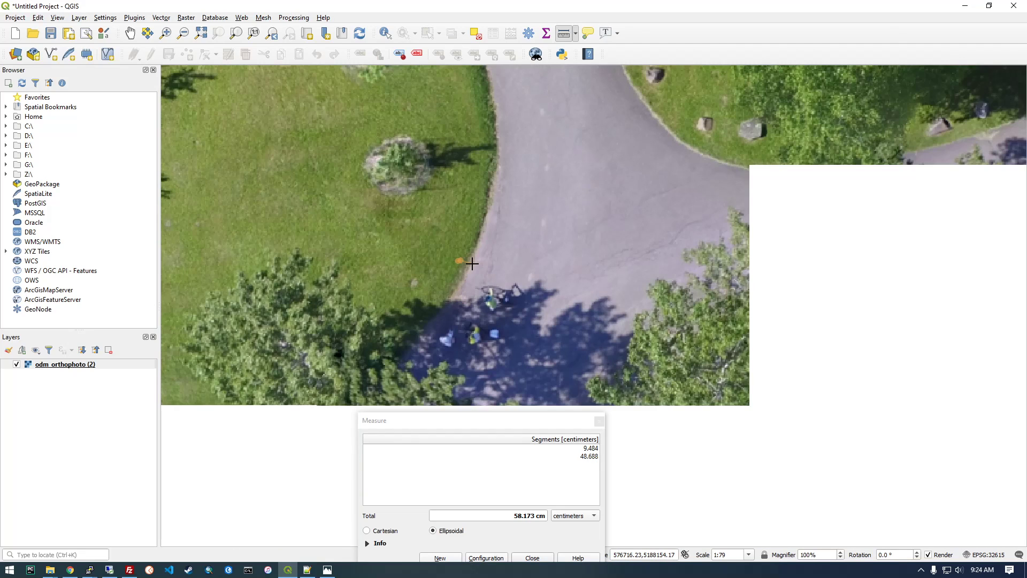
{"action": "left_click", "coordinate": [522, 269]}
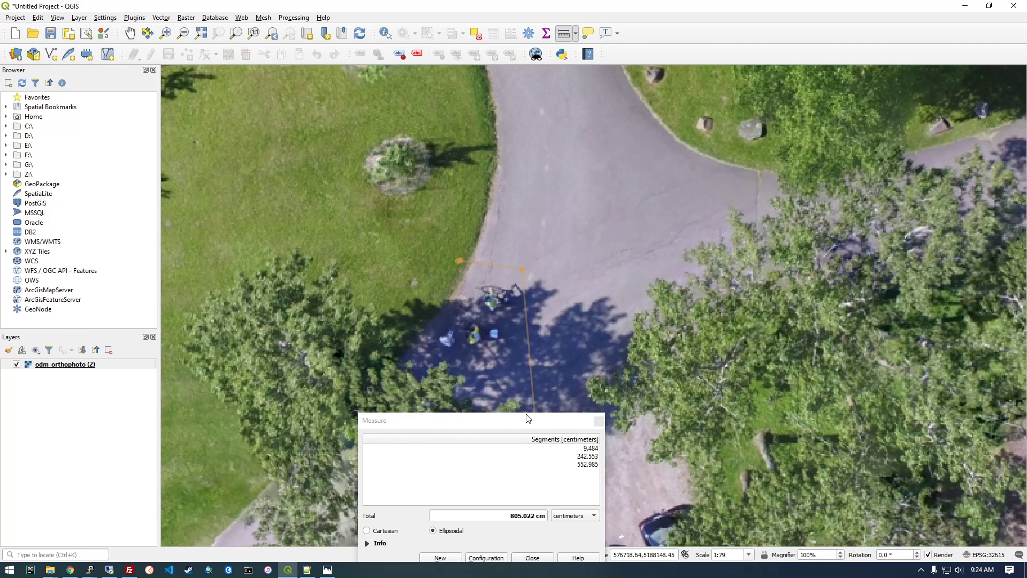
{"action": "left_click_drag", "start_coordinate": [526, 420], "coordinate": [485, 298]}
{"action": "left_click", "coordinate": [498, 432]}
{"action": "scroll", "coordinate": [449, 290], "scroll_direction": "down", "scroll_amount": 2}
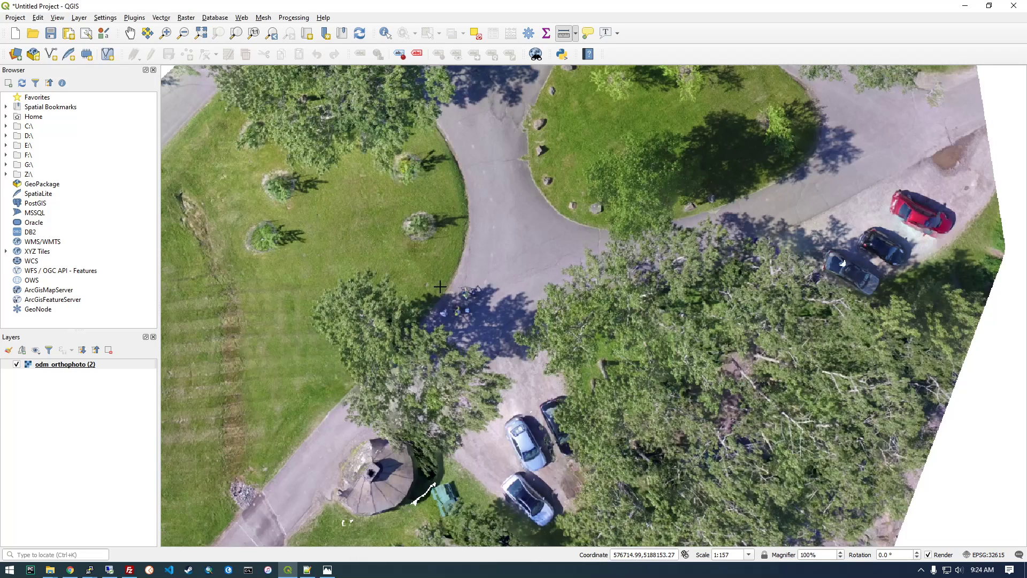
{"action": "middle_click_drag", "start_coordinate": [468, 233], "coordinate": [462, 306]}
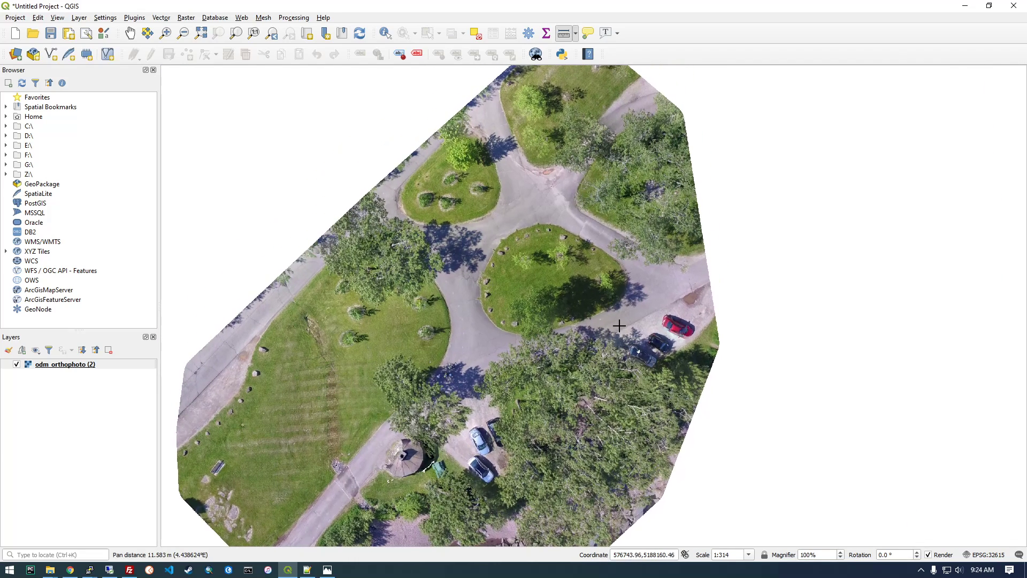
{"action": "middle_click_drag", "start_coordinate": [548, 354], "coordinate": [585, 290]}
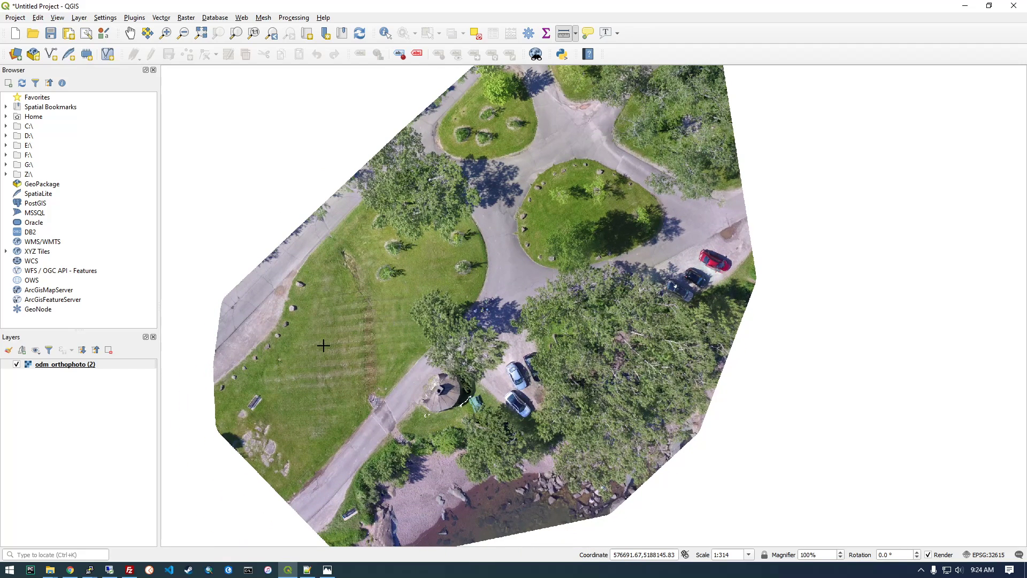
Remove the odm_orthophoto (2) layer from the QGIS project and confirm the removal.
{"action": "right_click", "coordinate": [86, 366]}
{"action": "left_click", "coordinate": [124, 458]}
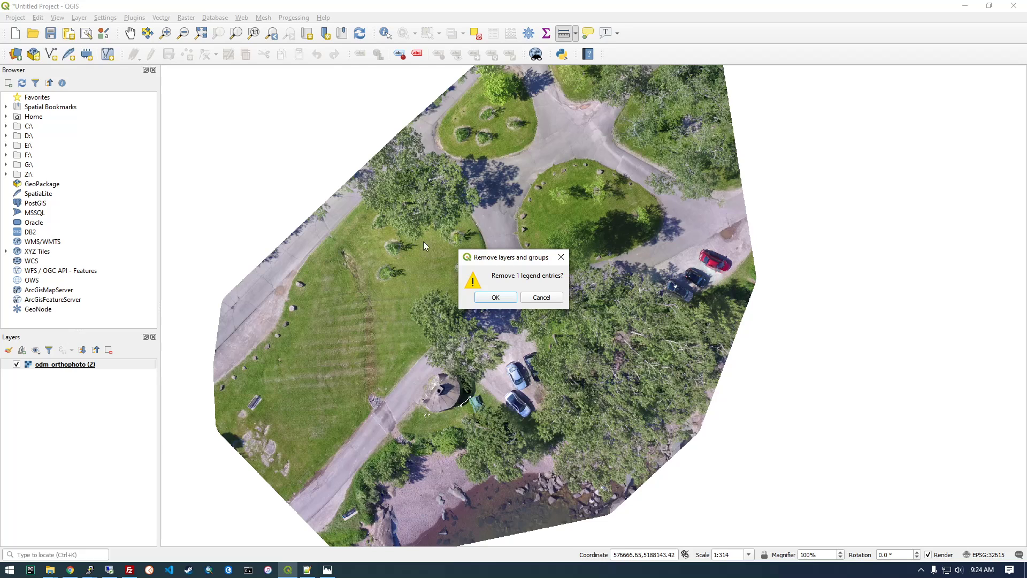
{"action": "left_click", "coordinate": [496, 298]}
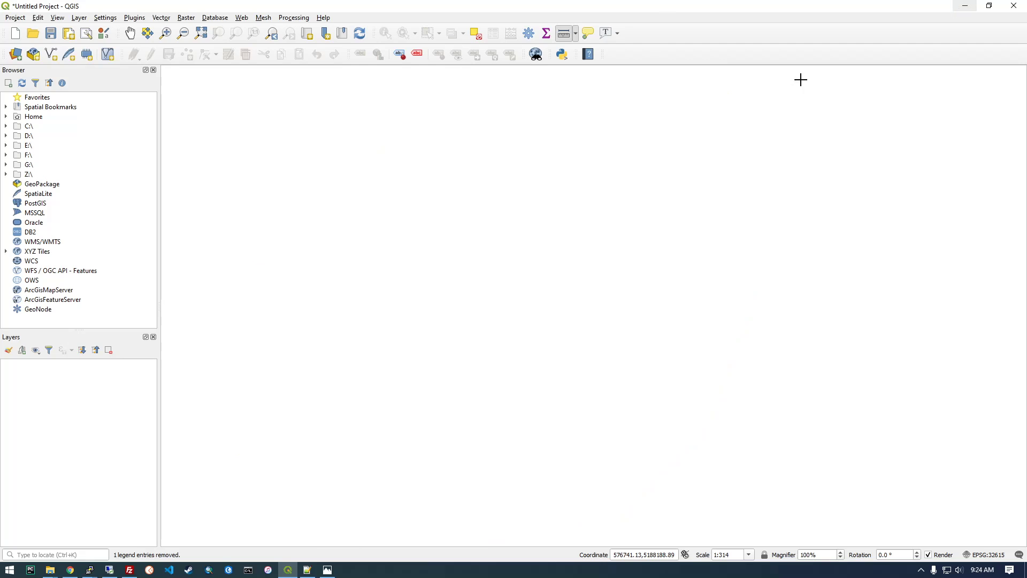
Switch to the EC2 console in Chrome, stop the odm_machine instance and confirm the stop.
{"action": "left_click", "coordinate": [70, 570]}
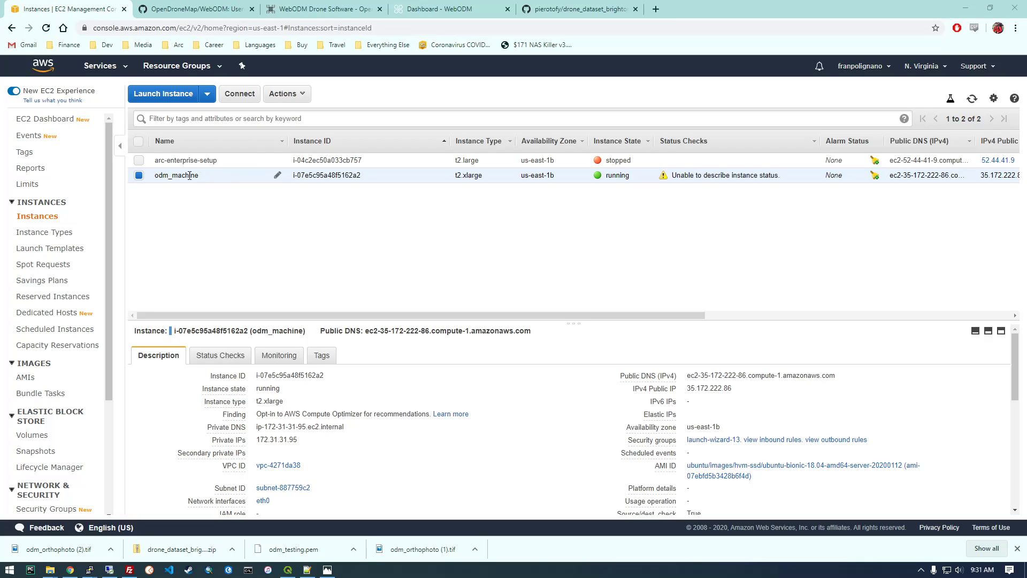
{"action": "right_click", "coordinate": [367, 179]}
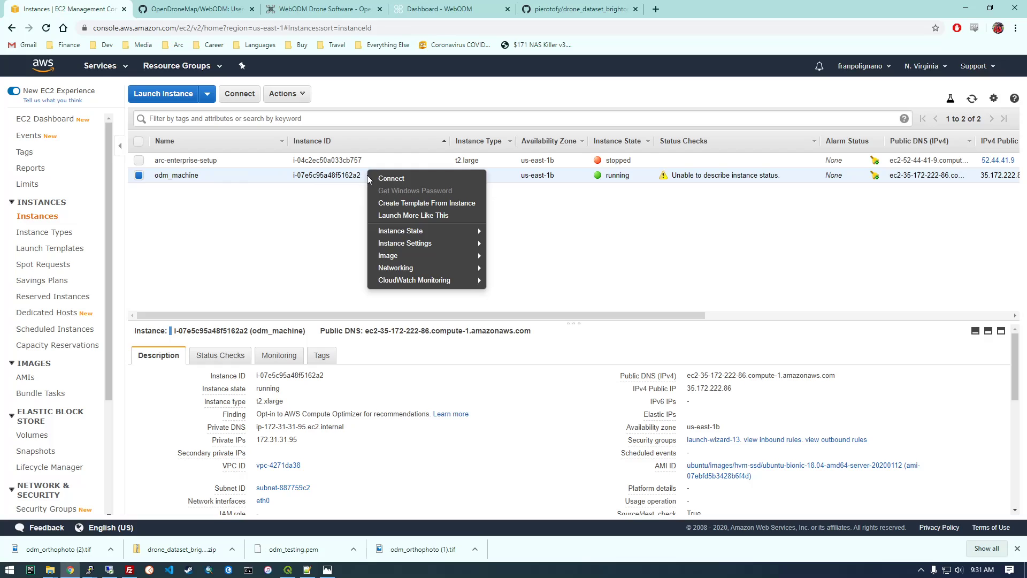
{"action": "mouse_move", "coordinate": [408, 233]}
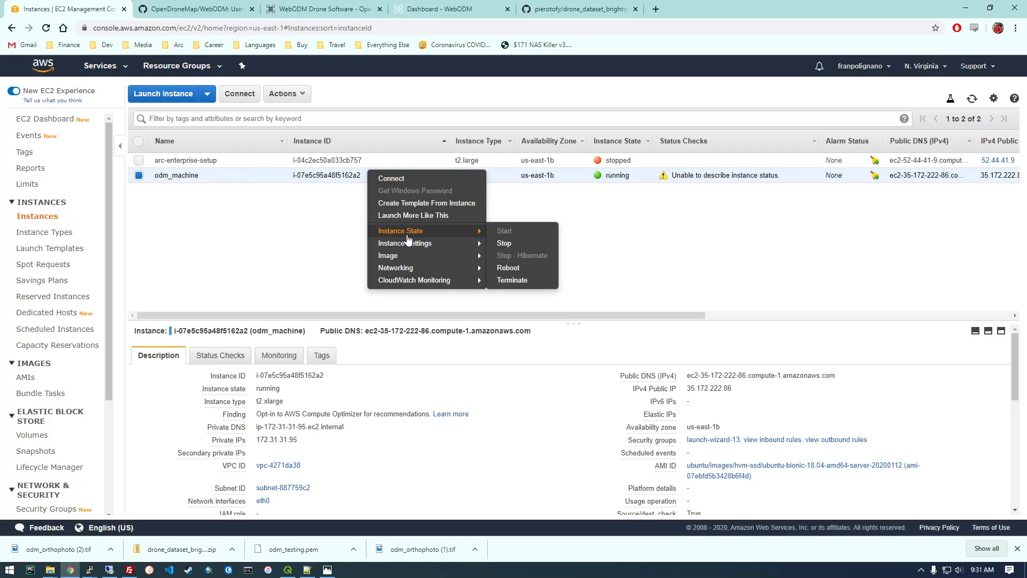
{"action": "left_click", "coordinate": [507, 244]}
{"action": "left_click", "coordinate": [604, 371]}
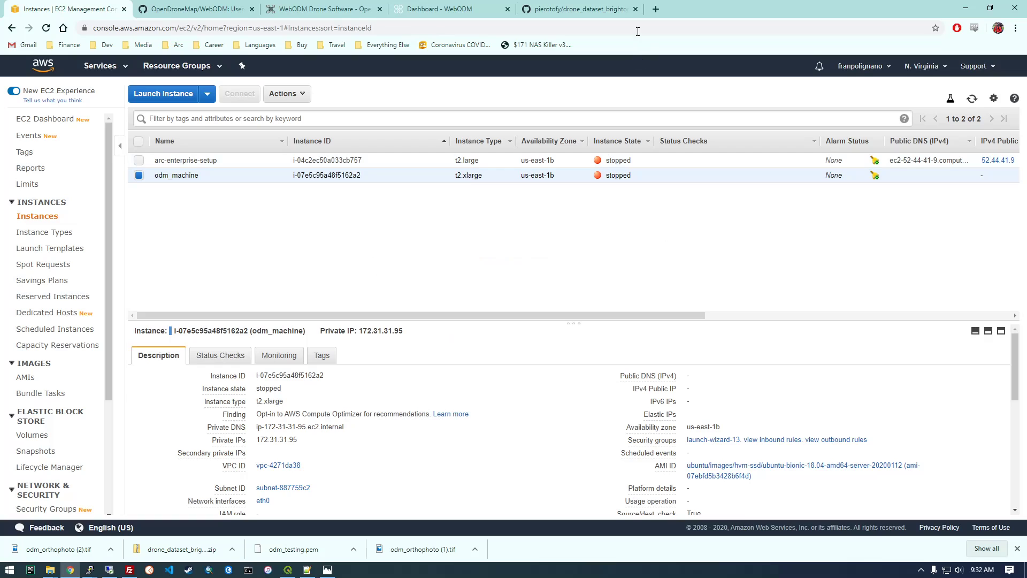
Search the web for t2.xlarge in a new tab and open the AWS News Blog article's T2 specs and price table.
{"action": "left_click", "coordinate": [655, 9]}
{"action": "type", "text": "t"}
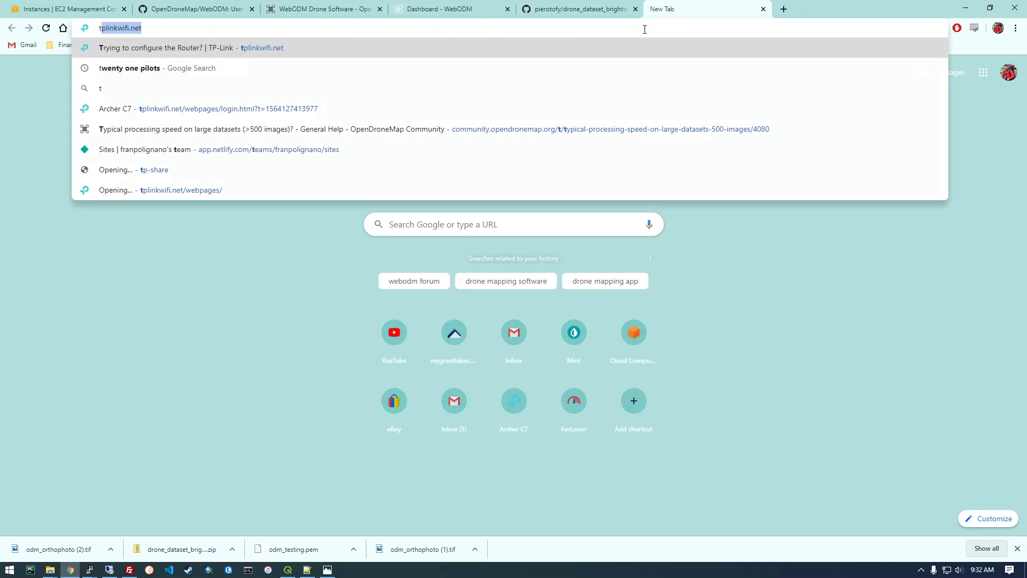
{"action": "type", "text": "2.xlarge"}
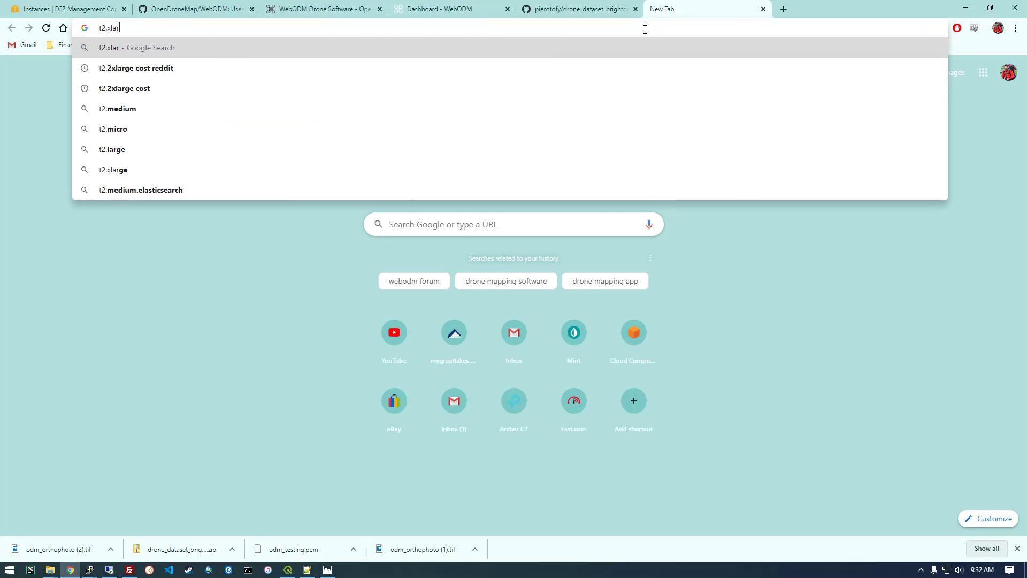
{"action": "key", "text": "Return"}
{"action": "left_click", "coordinate": [167, 192]}
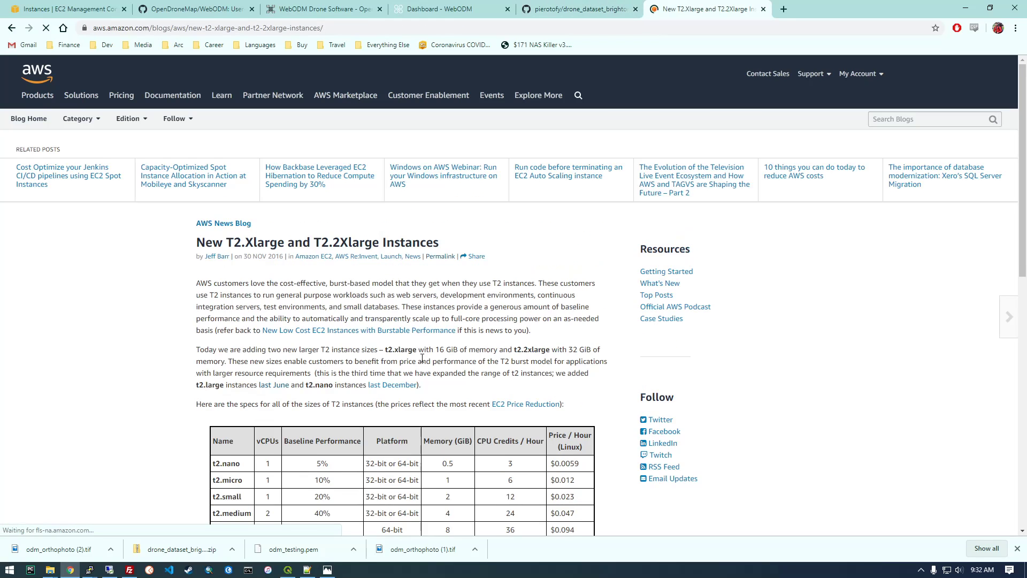
{"action": "scroll", "coordinate": [421, 353], "scroll_direction": "down", "scroll_amount": 2}
{"action": "scroll", "coordinate": [440, 364], "scroll_direction": "down", "scroll_amount": 3}
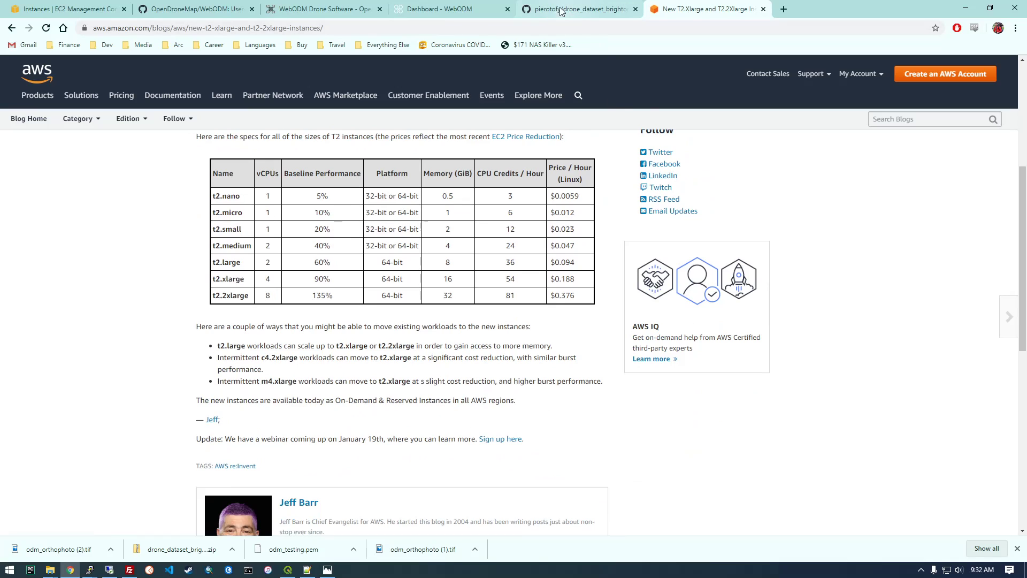
Check odm_machine's instance type against the hourly prices in the T2 table, including t2.2xlarge, and return to the EC2 instances list.
{"action": "left_click", "coordinate": [105, 8]}
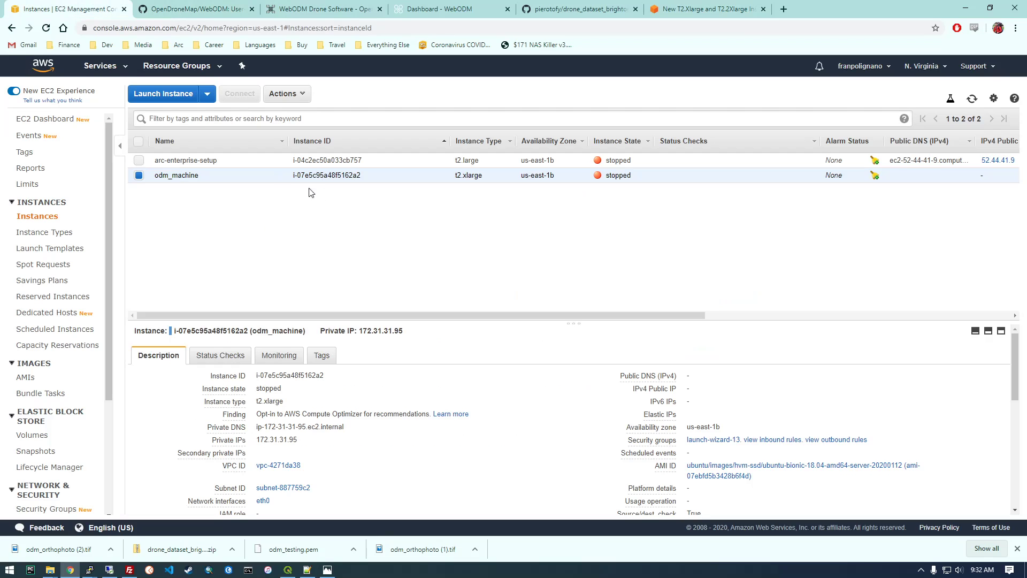
{"action": "left_click", "coordinate": [706, 9]}
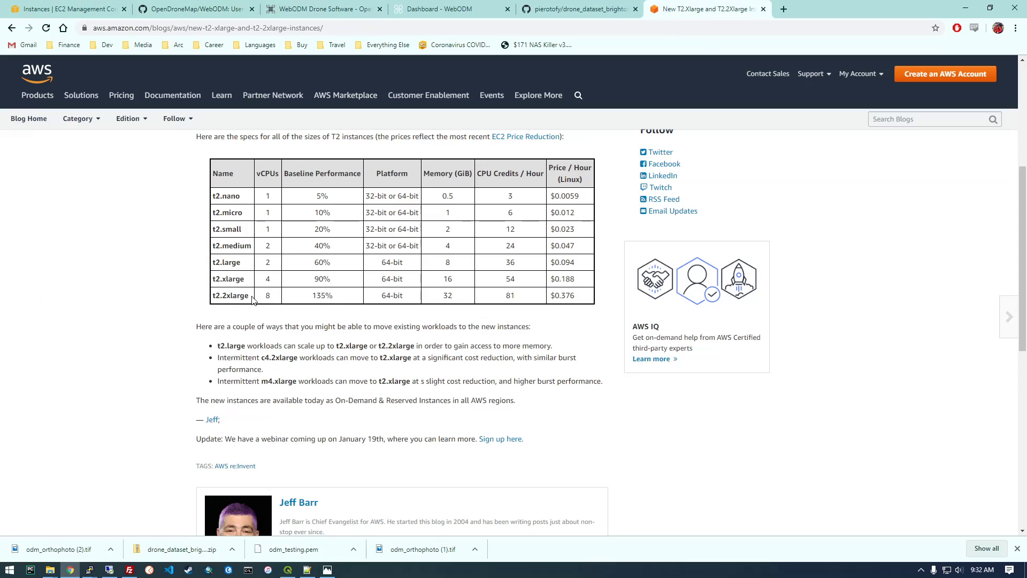
{"action": "left_click_drag", "start_coordinate": [554, 297], "coordinate": [579, 297]}
{"action": "key", "text": "ctrl+1"}
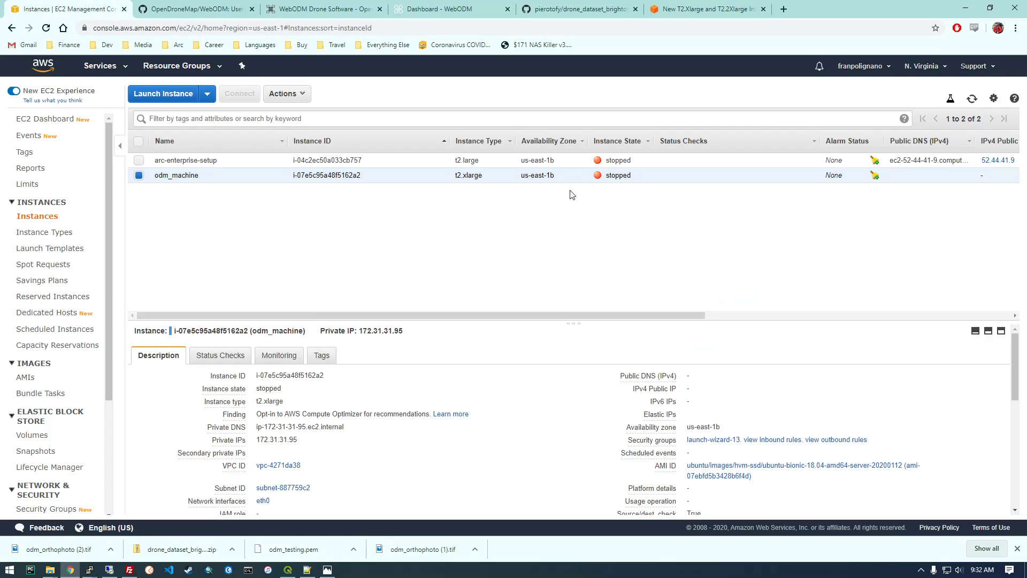